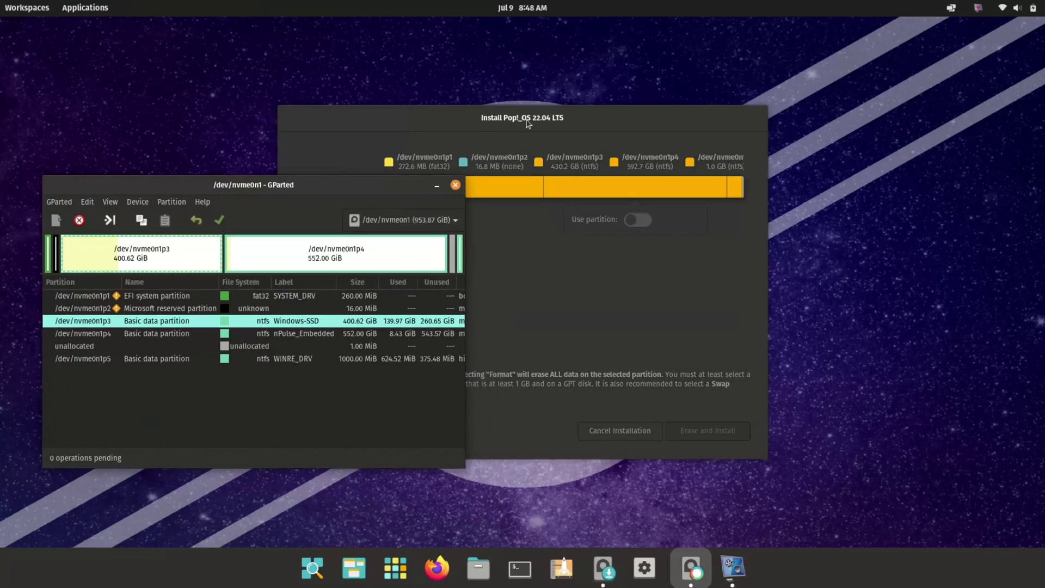
- Delete the 552 GiB /dev/nvme0n1p4 partition in GParted and apply the change to disk
click(286, 334)
right_click(285, 333)
click(327, 352)
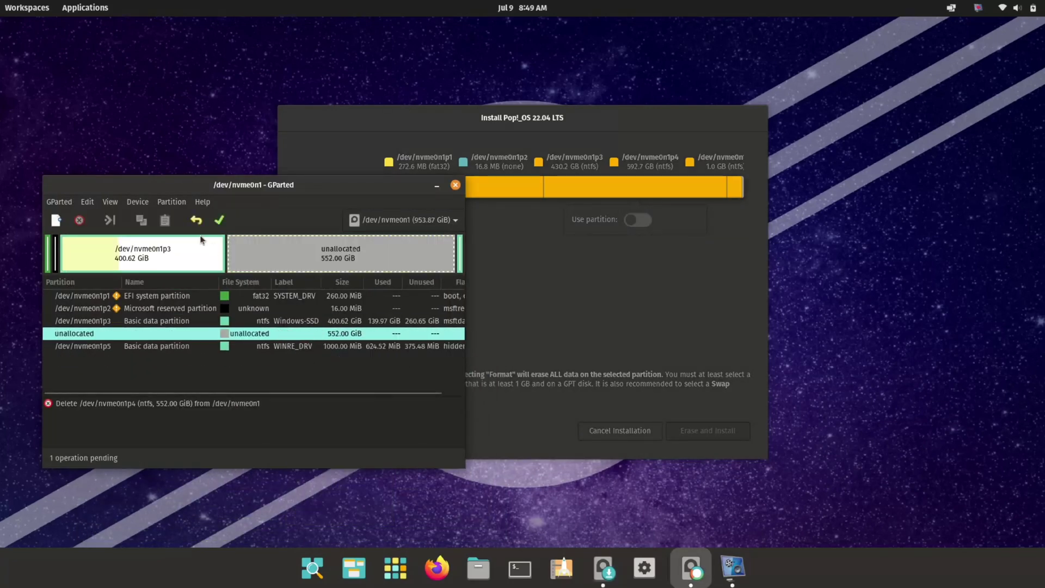
click(219, 220)
key(Return)
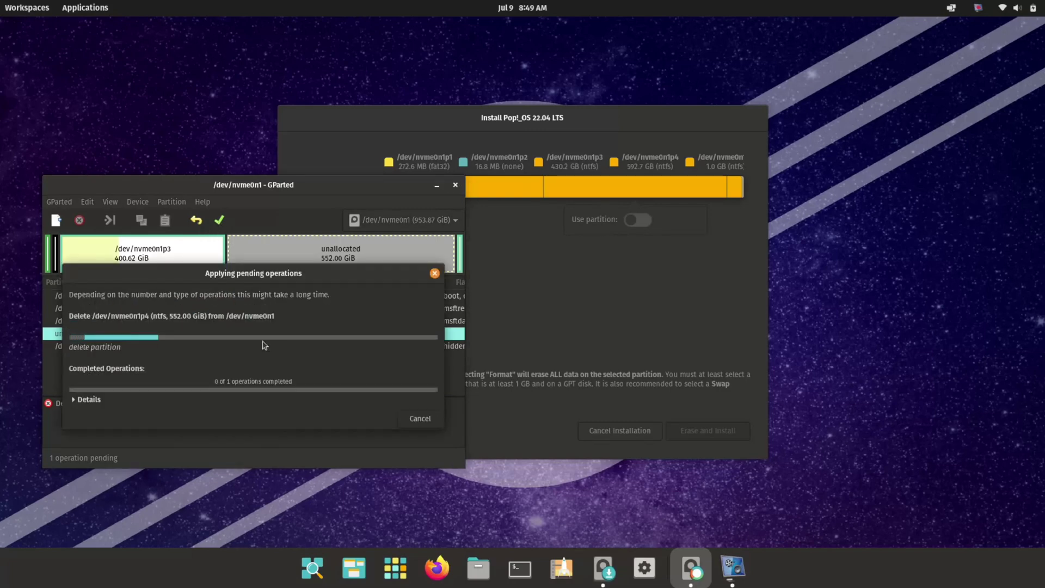
click(408, 420)
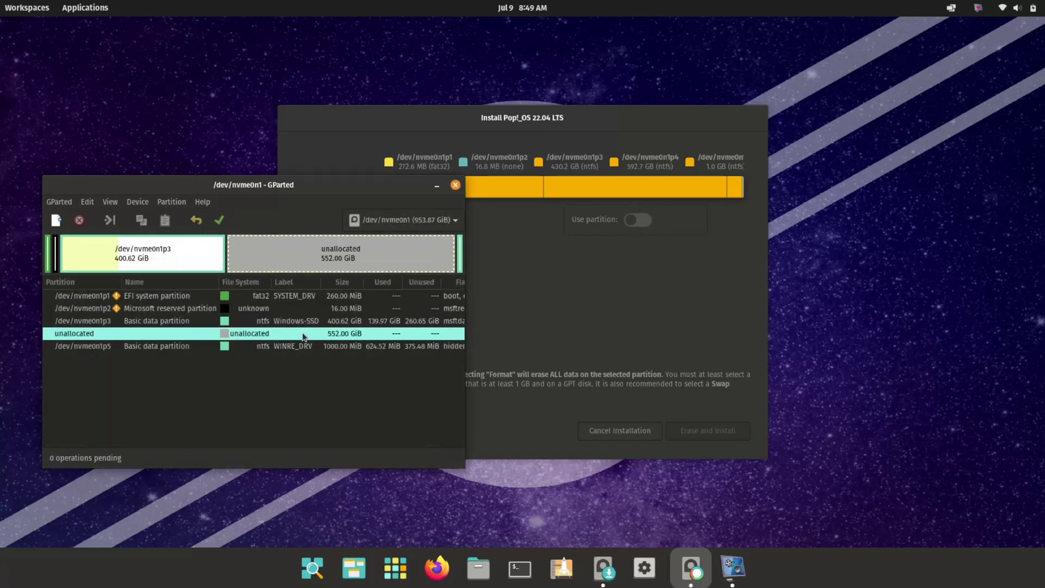
- Mark the newly created partition and the swap partition for use by the installer
click(455, 185)
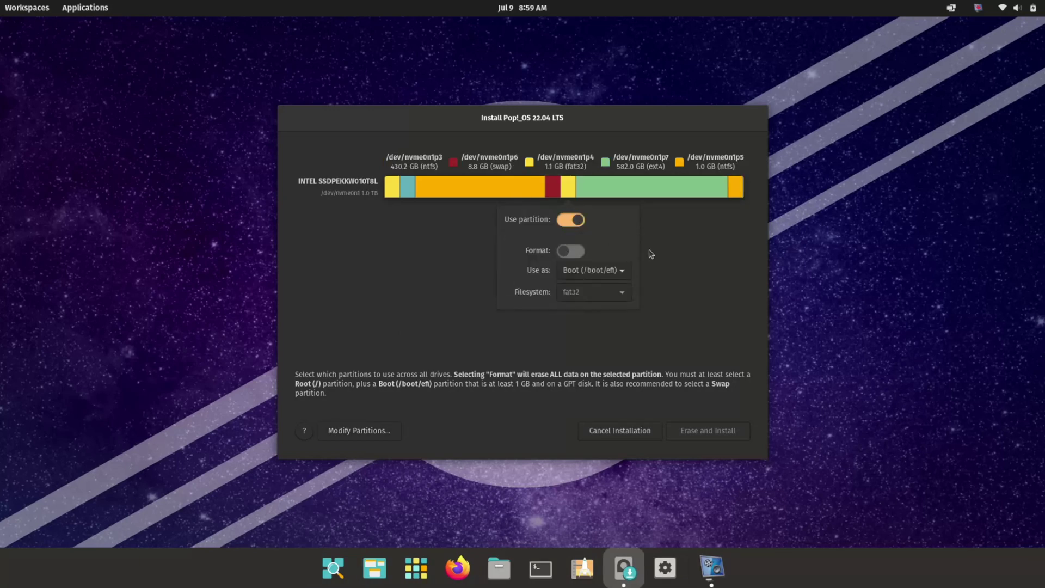
click(653, 187)
click(655, 229)
click(542, 260)
click(553, 186)
click(555, 219)
click(622, 257)
- Choose Erase and Install, enter the user's full name and password, and start installing
click(703, 431)
text(Jarves)
click(733, 437)
text(12)
key(Tab)
text(12)
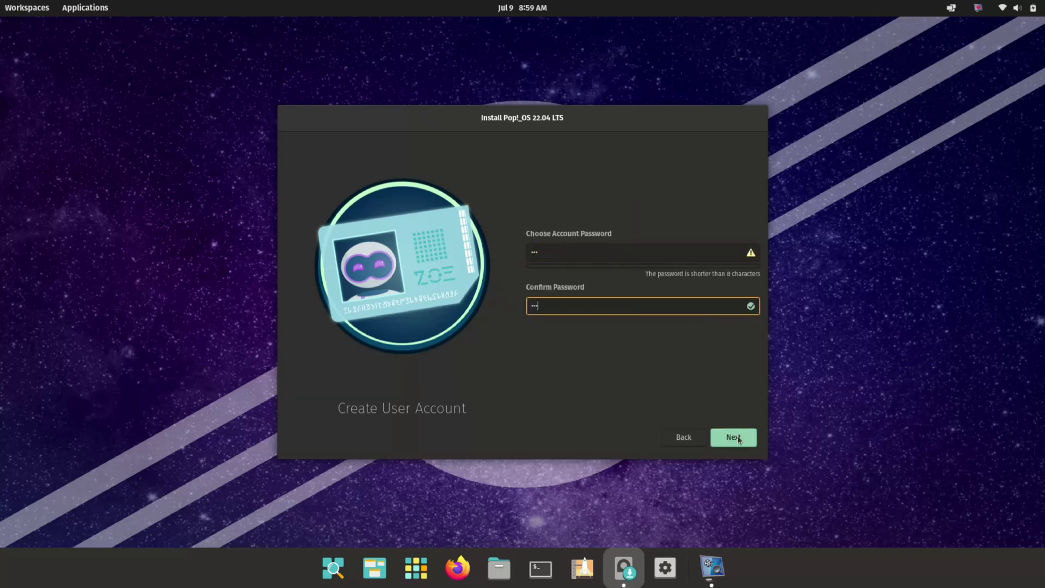
click(733, 435)
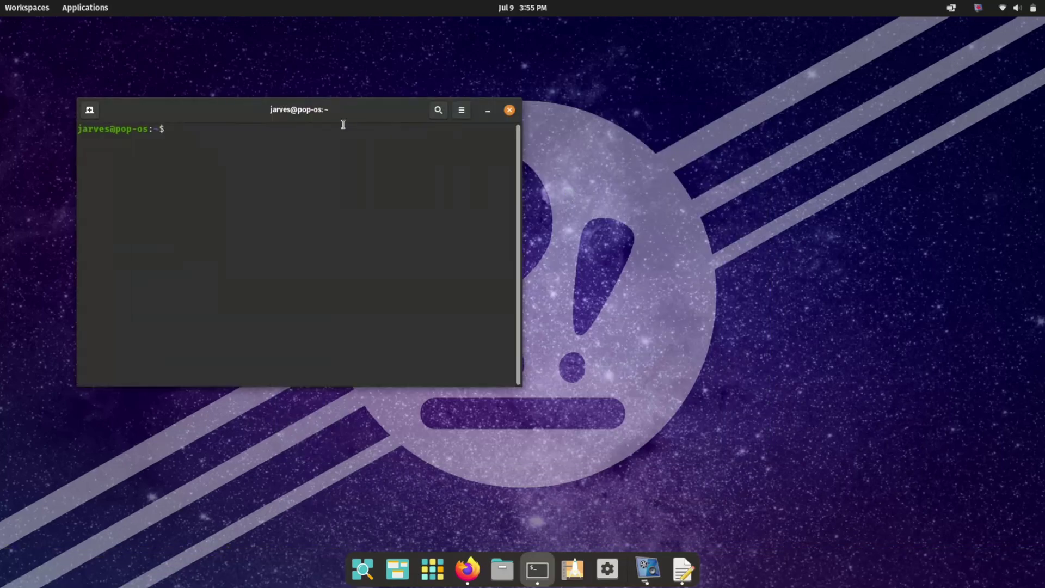
- Run 'sudo apt update && sudo apt upgrade -y && sudo apt autoremove -y' with the sudo password
text(sudo apt update && sudo apt upgrade -y && sudo apt autoremove -y)
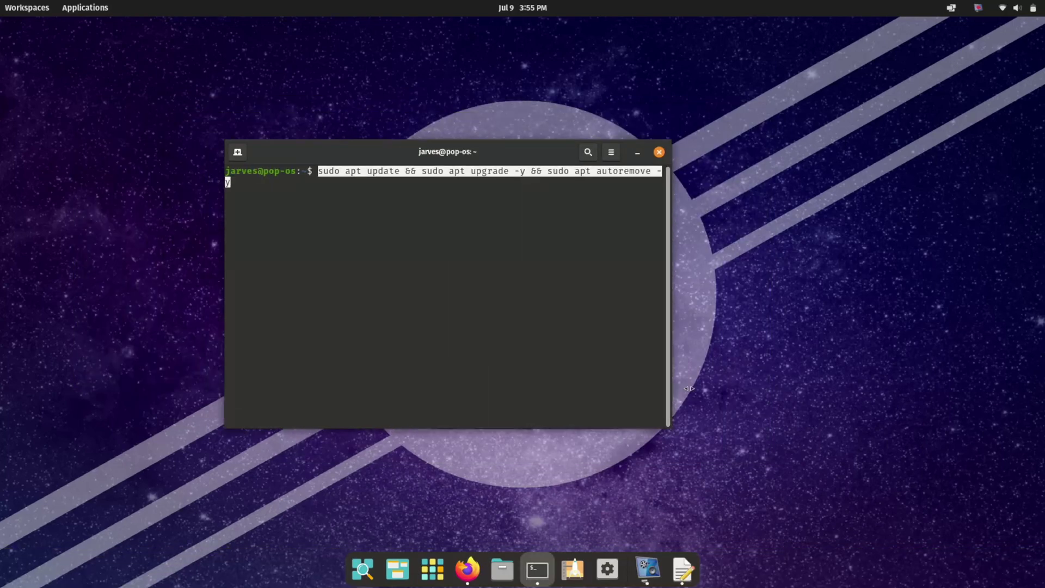
key(Return)
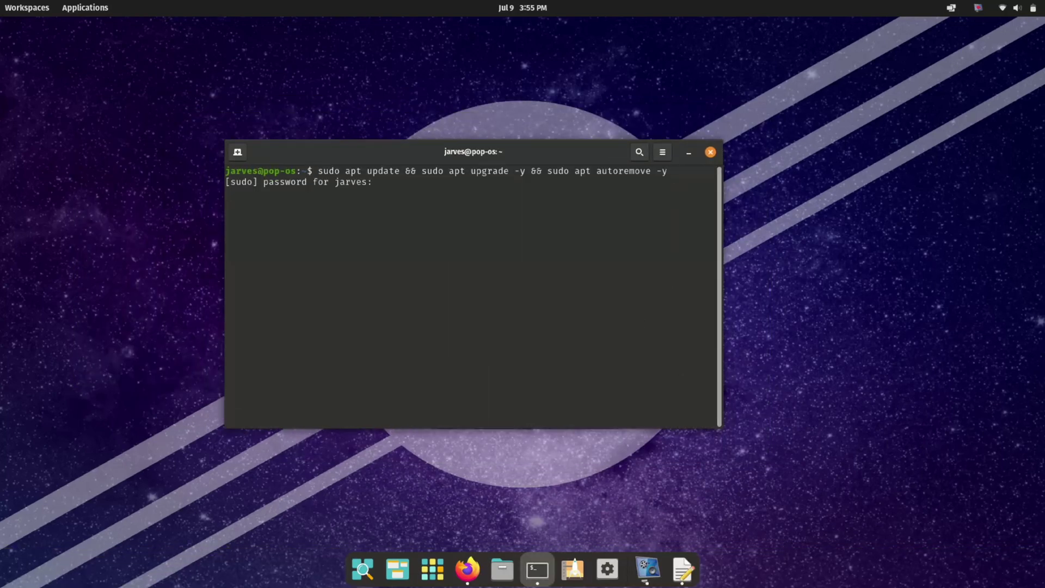
key(Return)
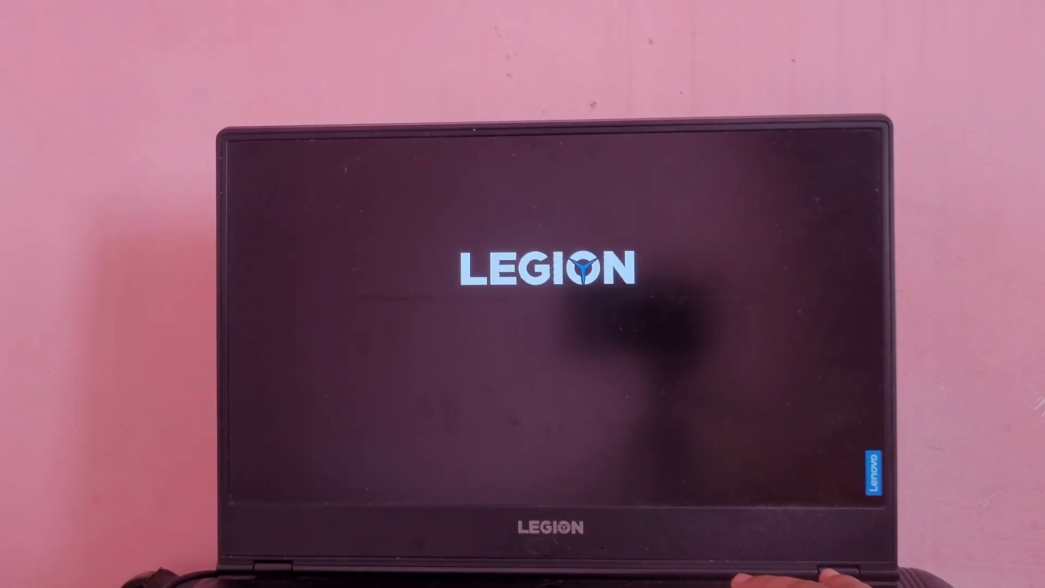
- Bring up the boot menu with F12 at the Legion logo to start the installed Pop!_OS
key(F12)
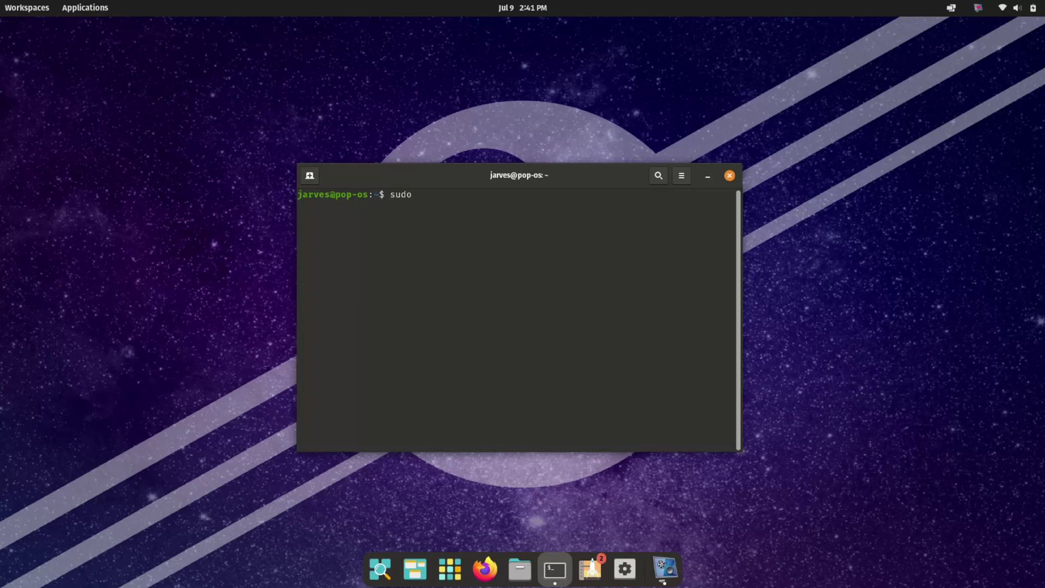
- Run 'sudo apt update', which reports 12 upgradable packages, then clear the terminal
text(apt update)
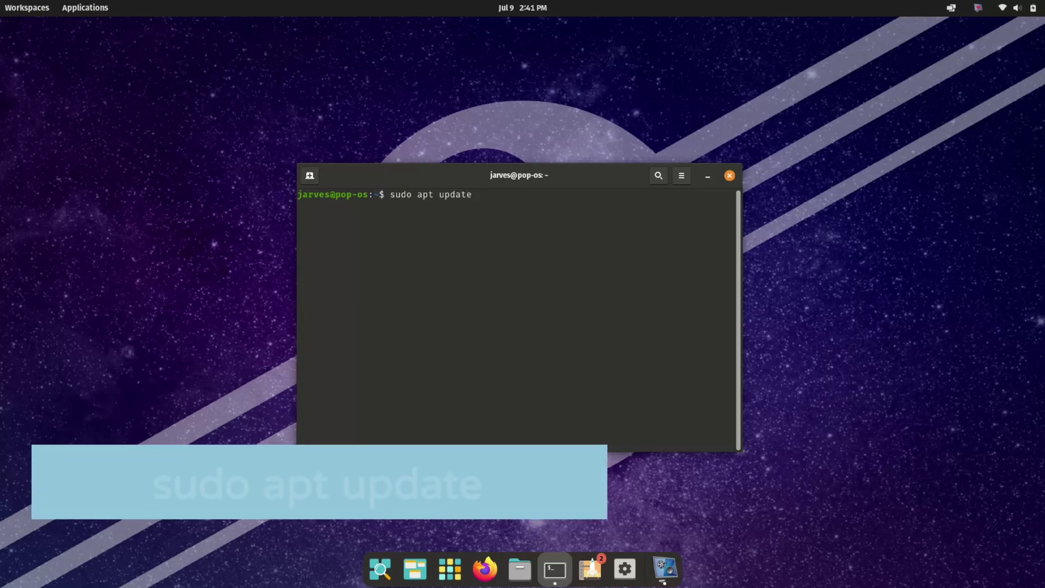
key(Return)
key(Return)
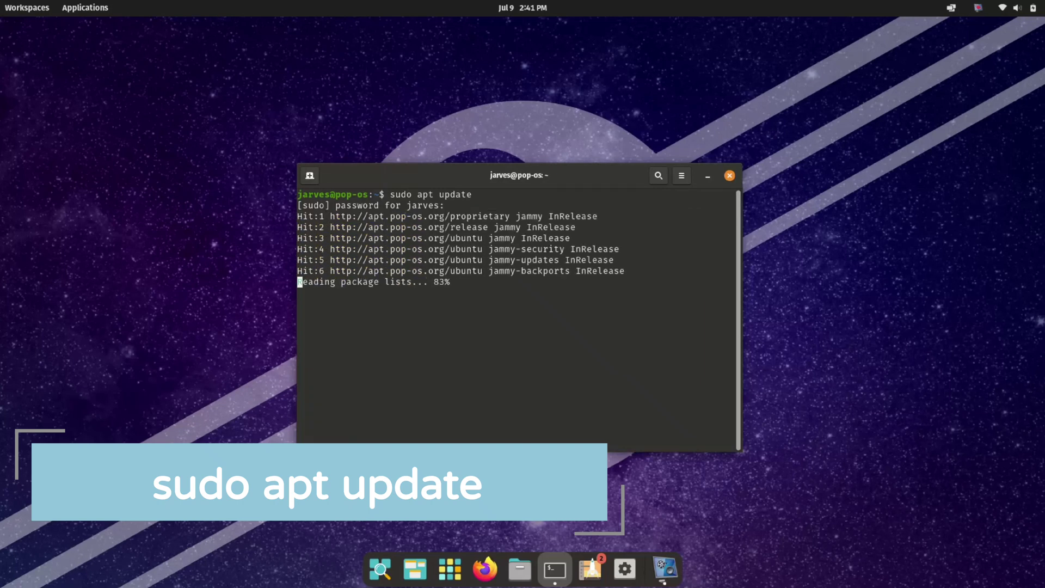
text(clear)
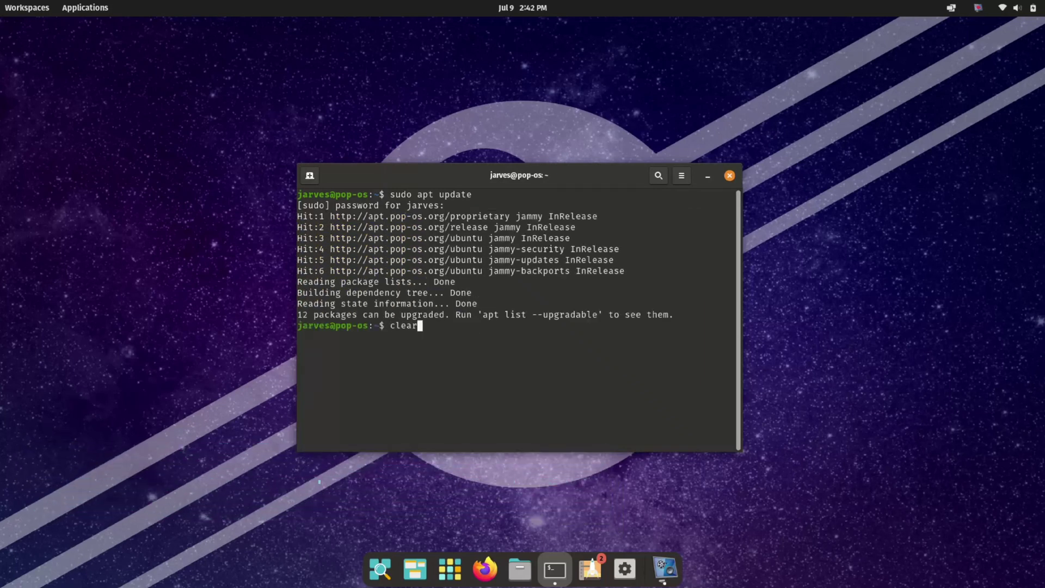
key(Return)
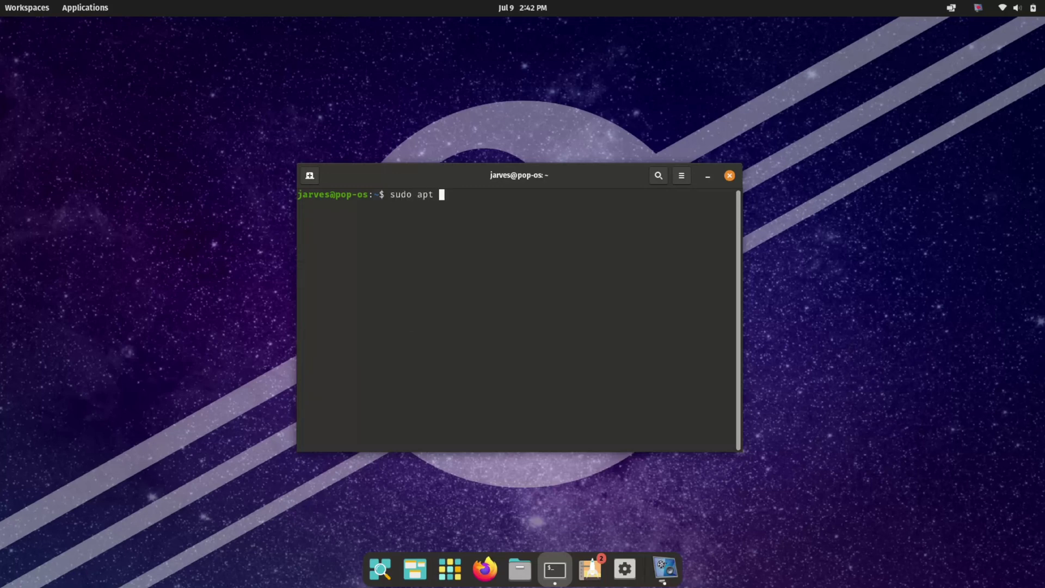
- Try 'sudo apt install grub-efi grub2-common grub-customizer', which fails to locate grub-customizer
key(BackSpace)
key(BackSpace)
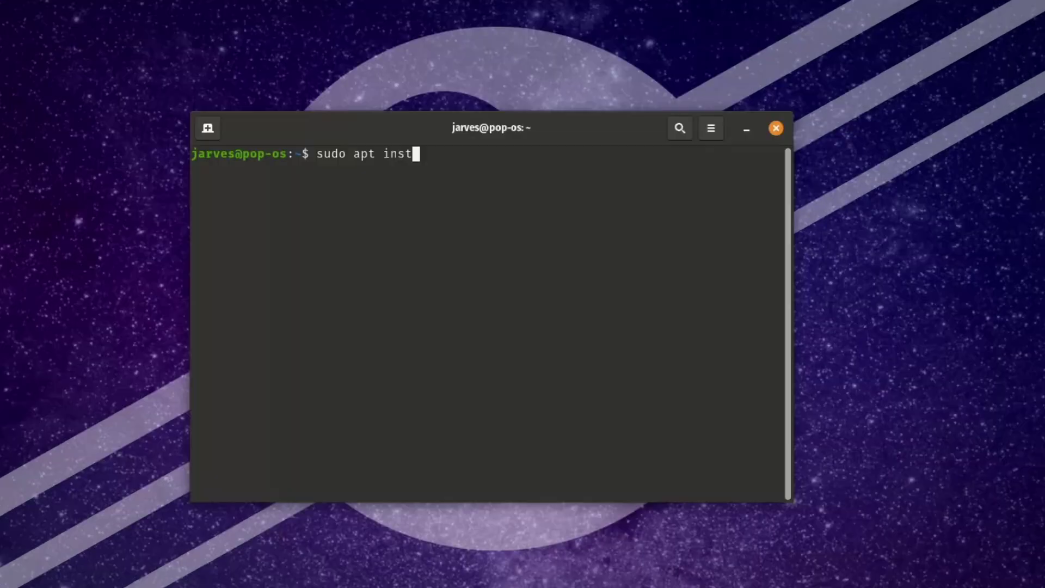
text(all grub)
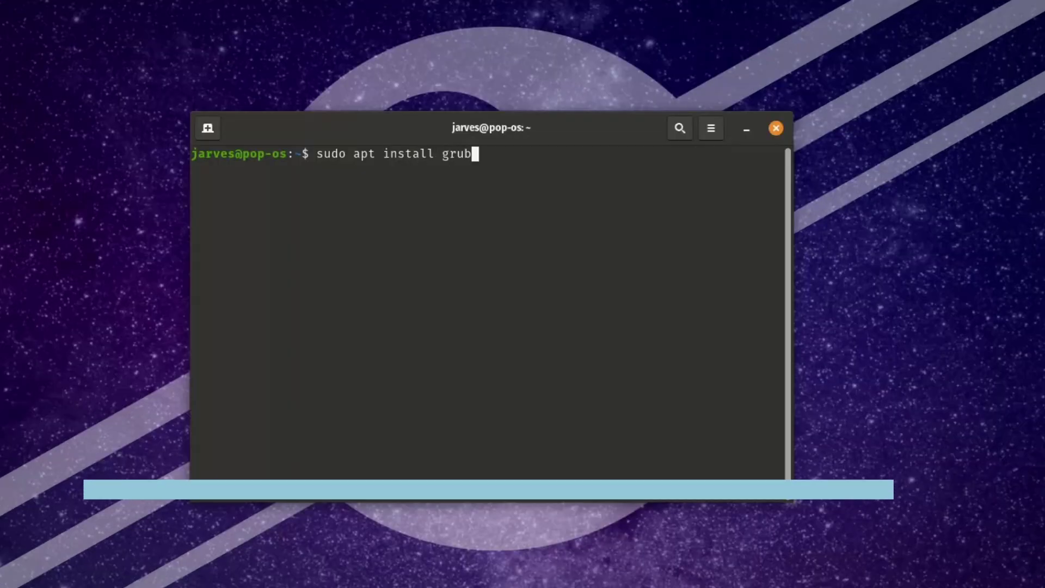
text(-efi grub)
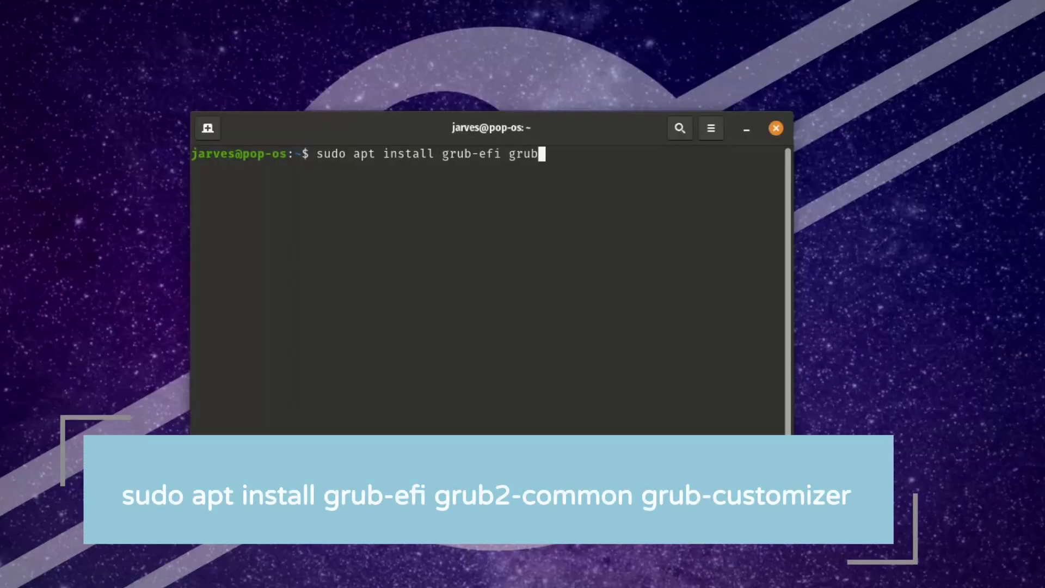
text(2-common grub-customiz)
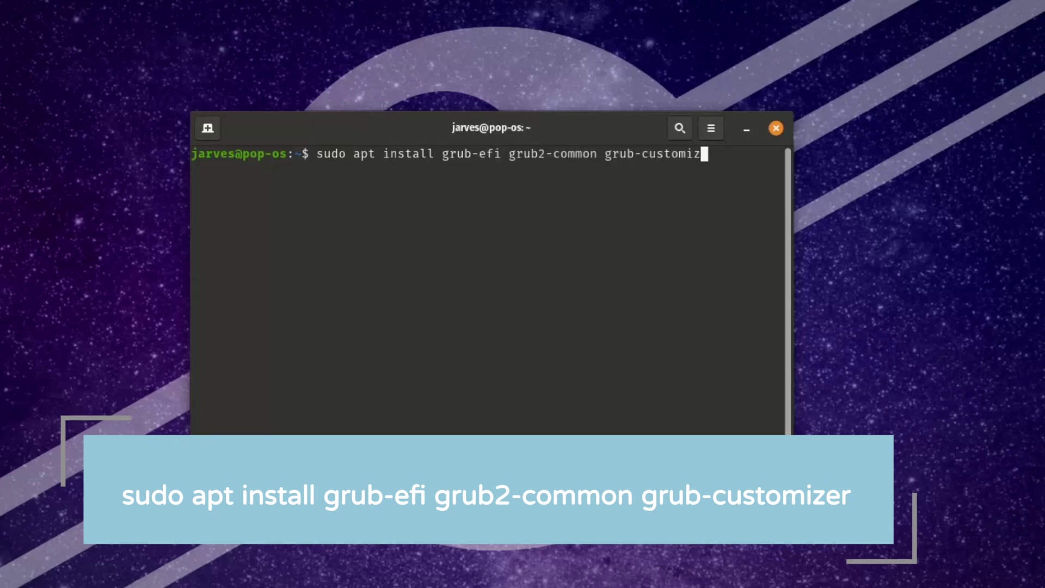
text(er)
key(Return)
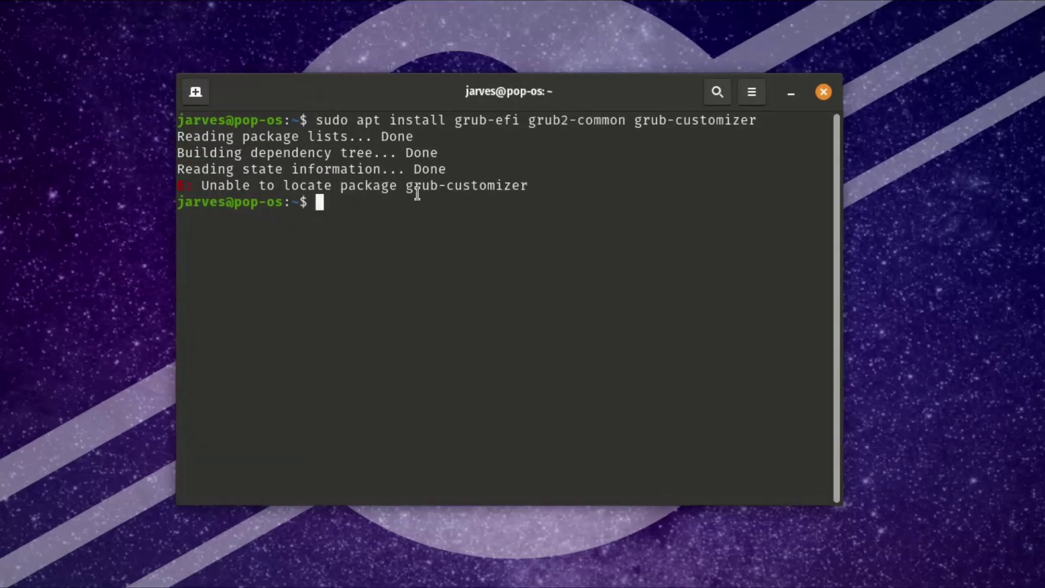
- Add the grub-customizer PPA with sudo add-apt-repository and confirm it
text(sudo add-apt-repository ppa:danielrichter2007/grub-customizer)
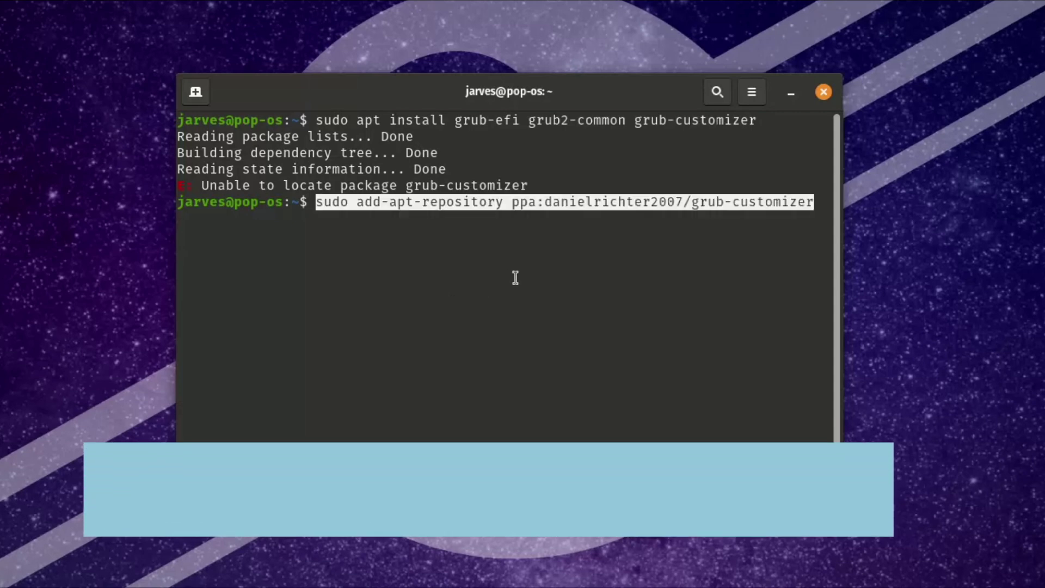
key(Return)
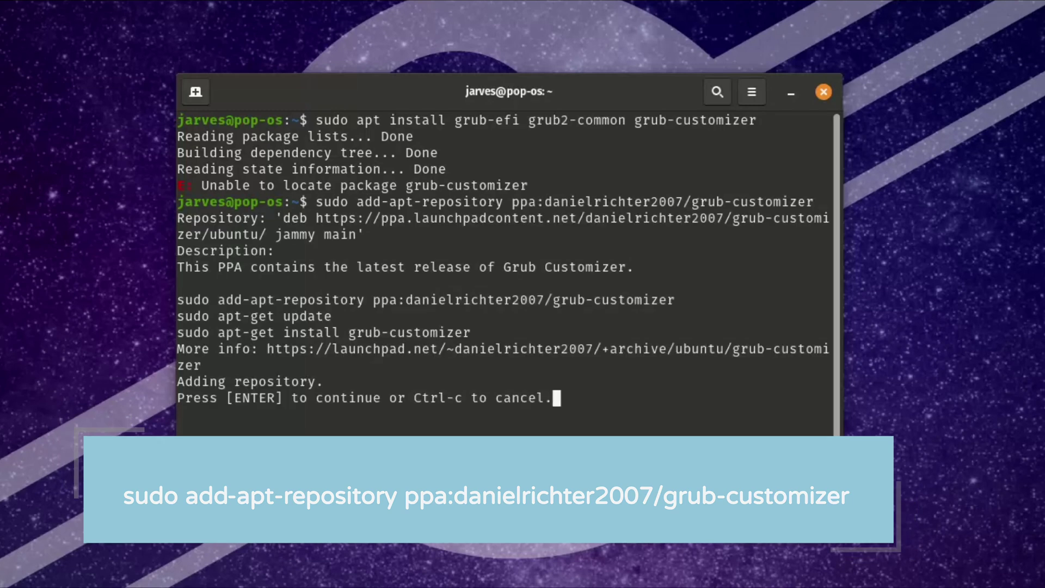
key(Return)
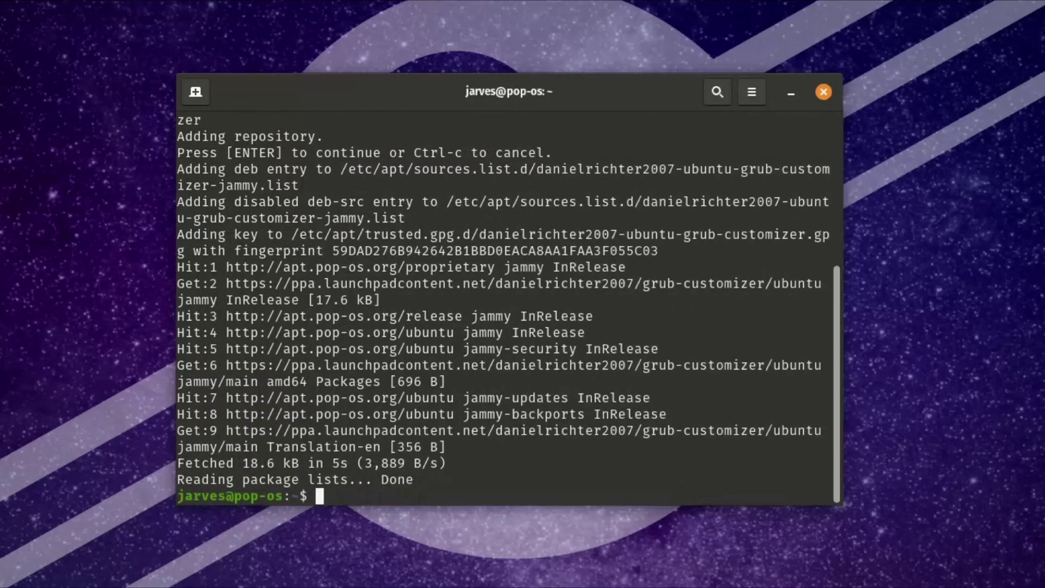
- Refresh package lists with 'sudo apt update' and clear the terminal
text(udo apt)
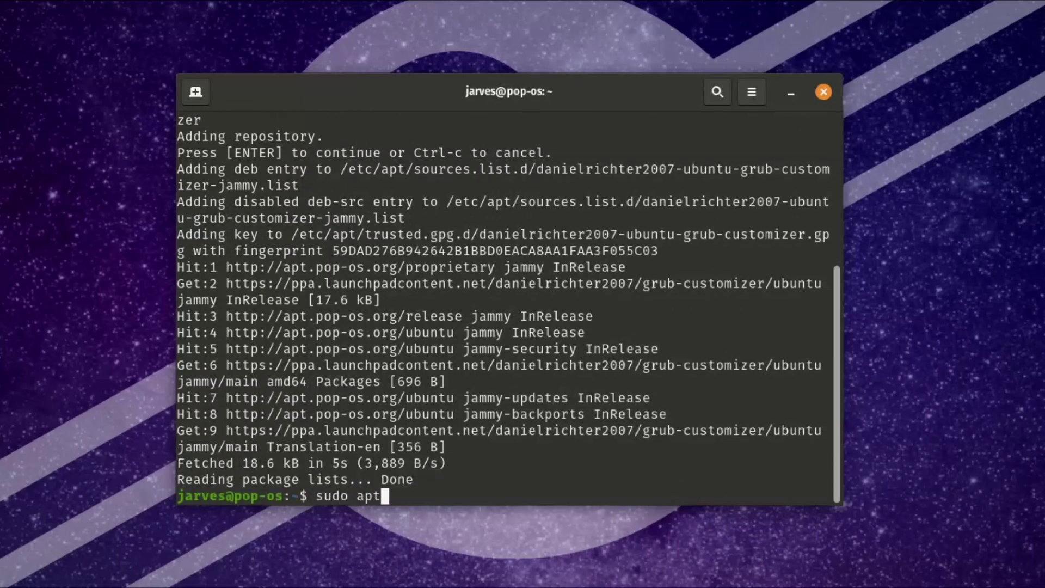
text( update)
key(Return)
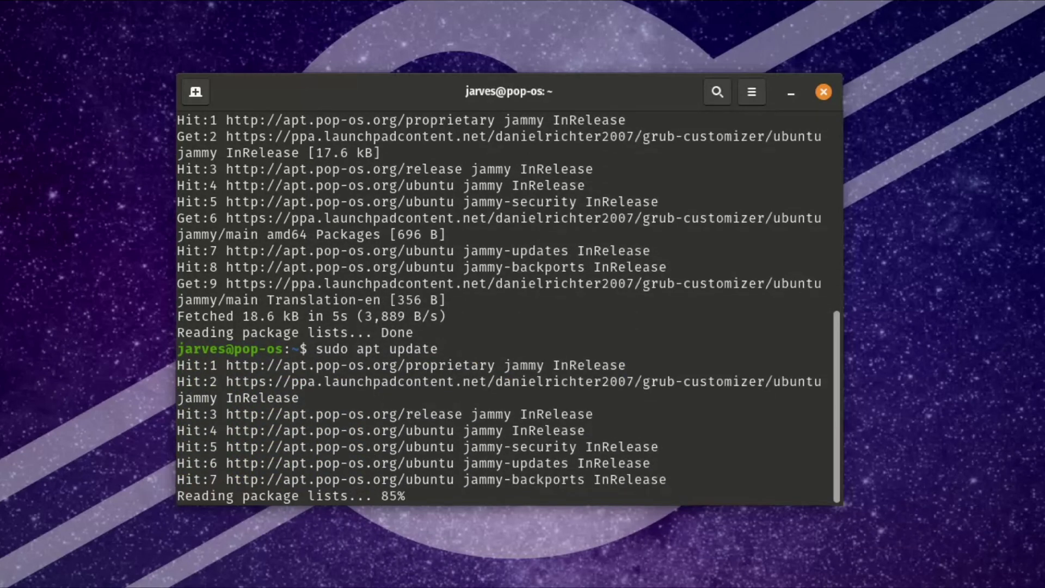
text(clear)
key(Return)
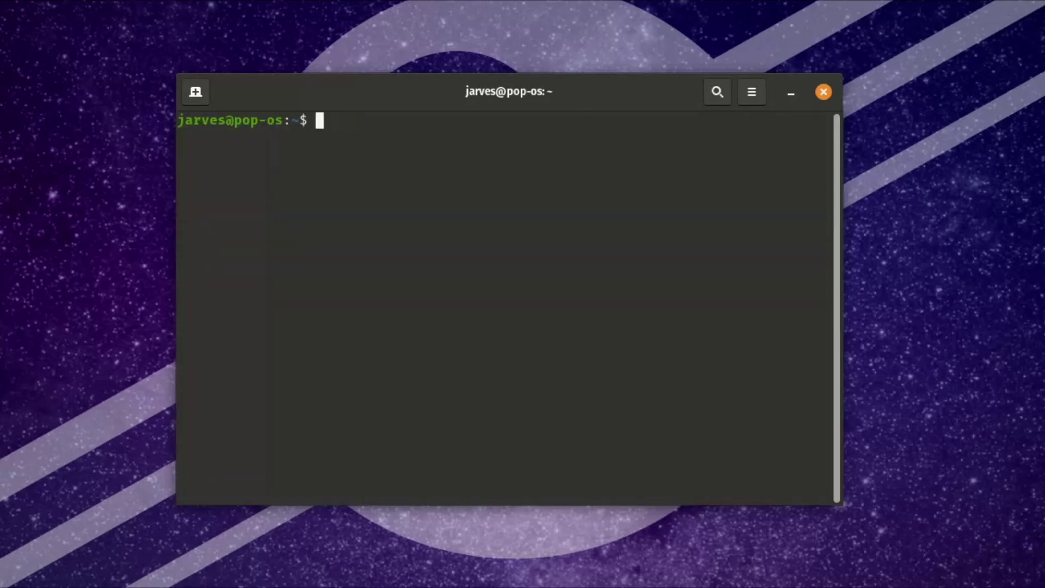
- Rerun the install of grub-efi, grub2-common and grub-customizer, accepting the extra packages like os-prober
key(Up)
key(Up)
key(Up)
key(Up)
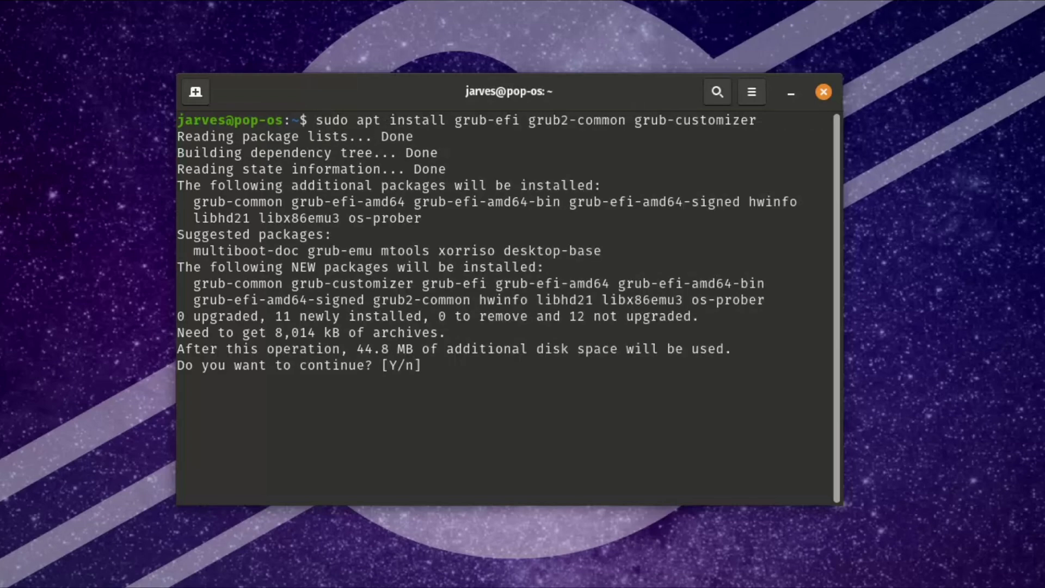
key(Return)
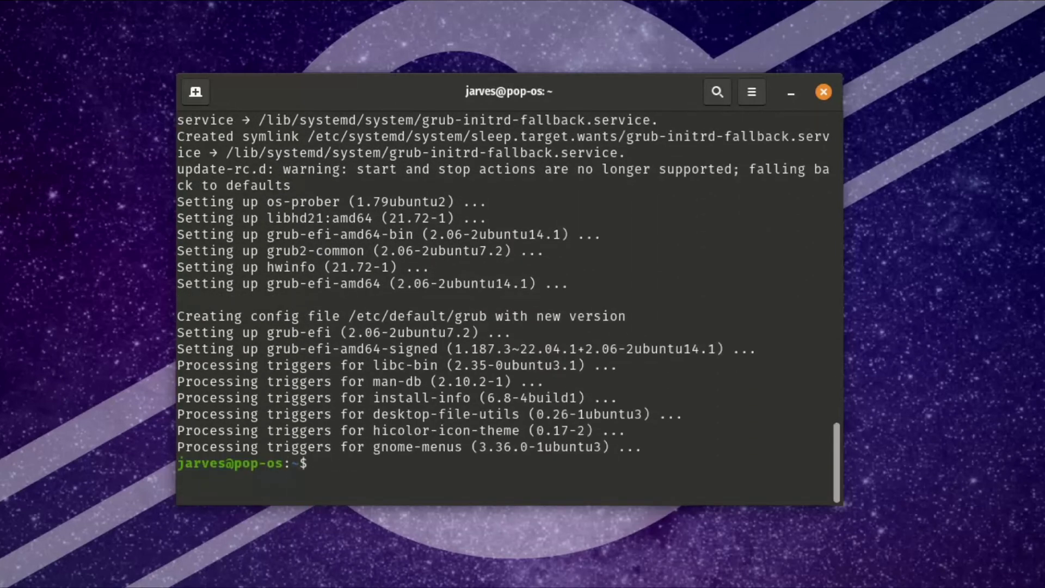
text(sudo grub)
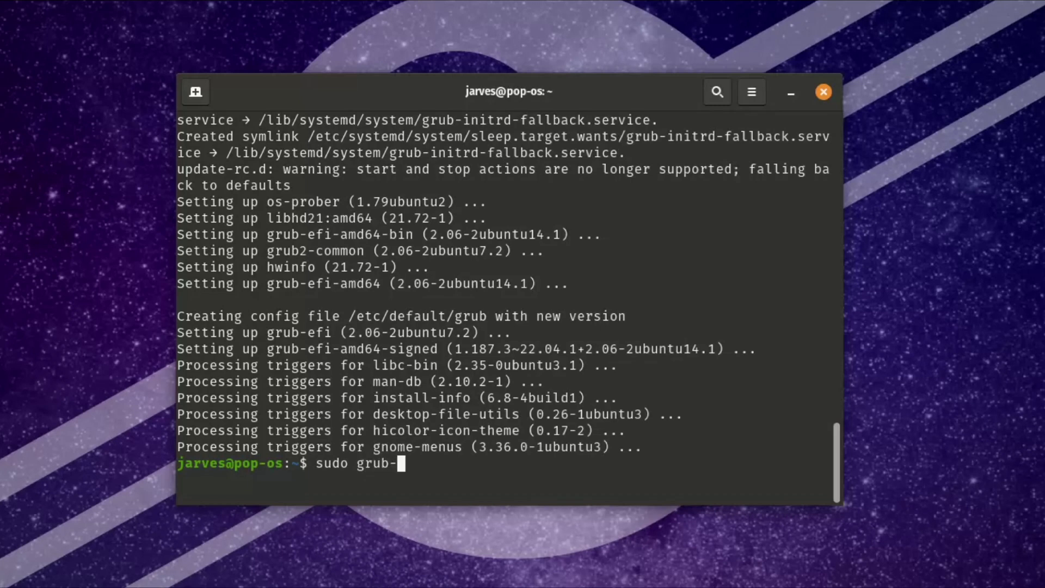
text(-install)
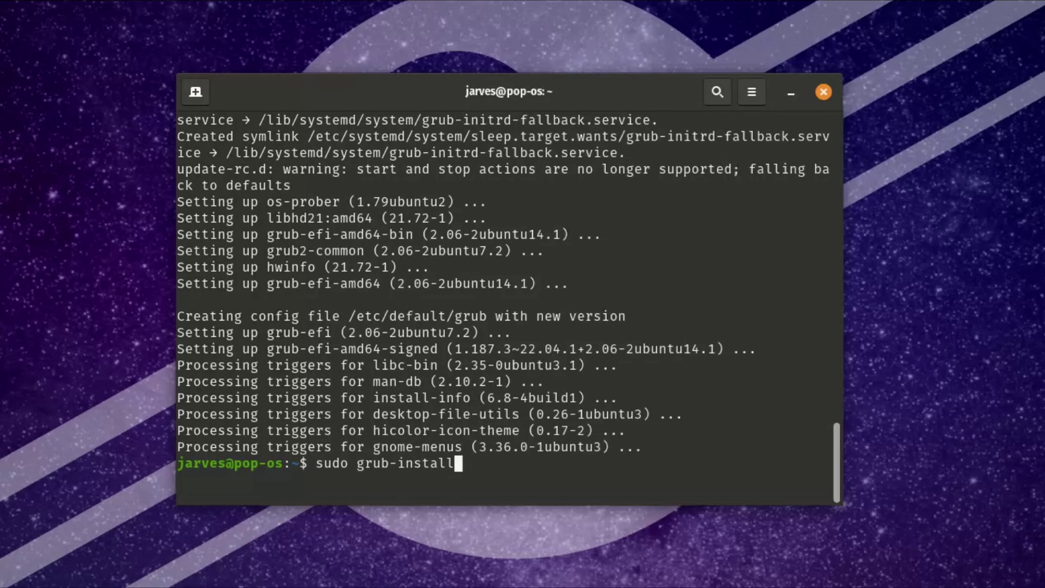
- Run 'sudo grub-install' for x86_64-efi and highlight the 'Installation finished. No error reported.' output
key(Return)
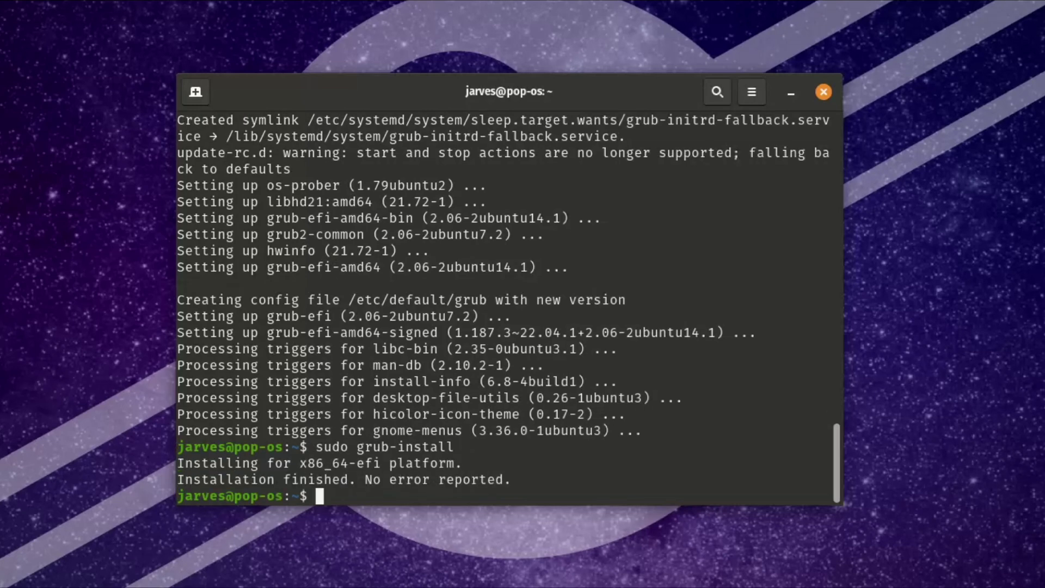
drag(532, 474, 183, 450)
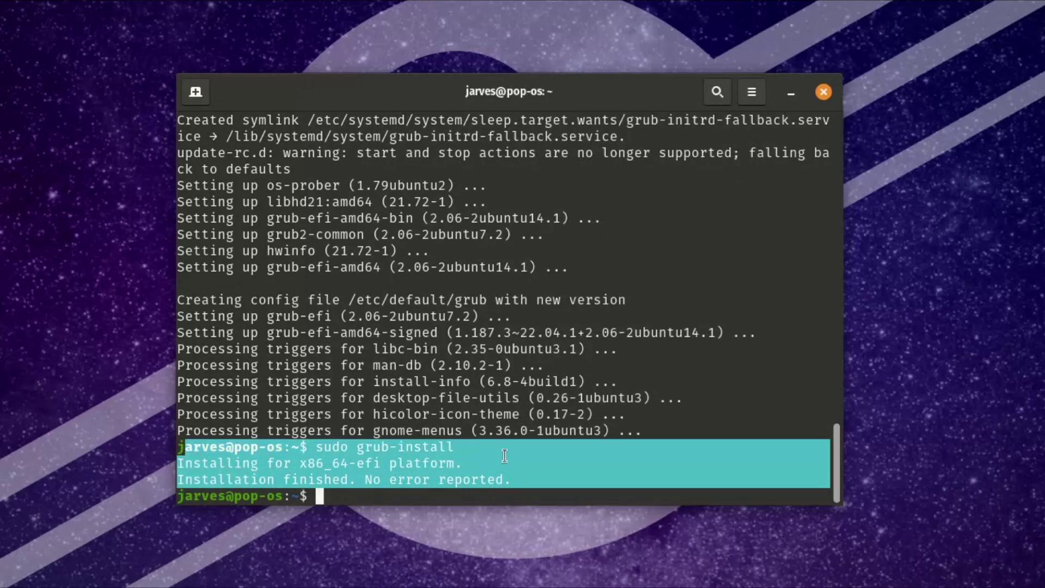
- Clear the terminal and copy /boot/grub/x86_64-efi/grub.efi over /boot/efi/EFI/pop/grubx64.efi using sudo cp
click(521, 455)
text(clear)
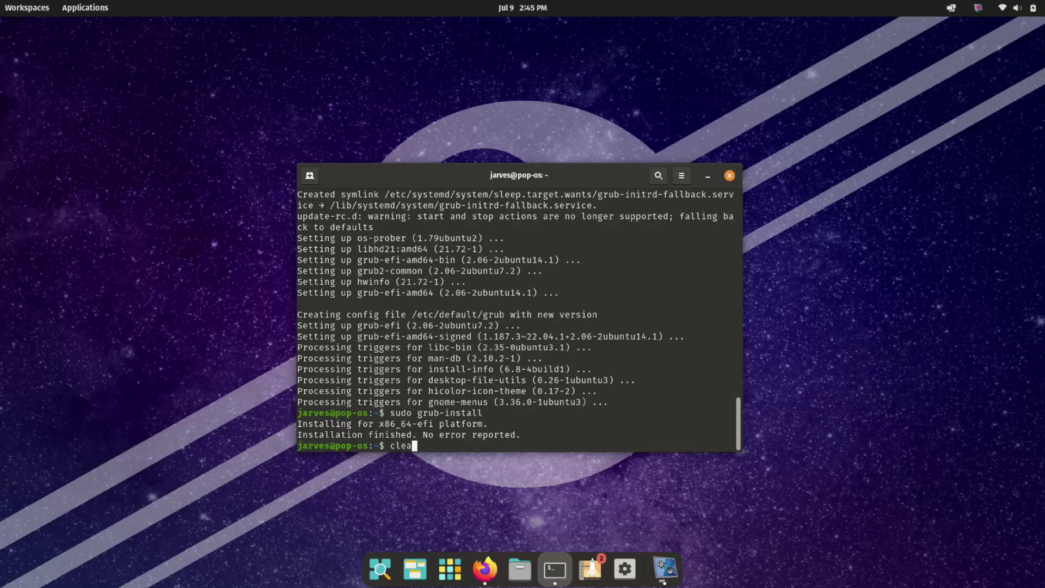
key(Return)
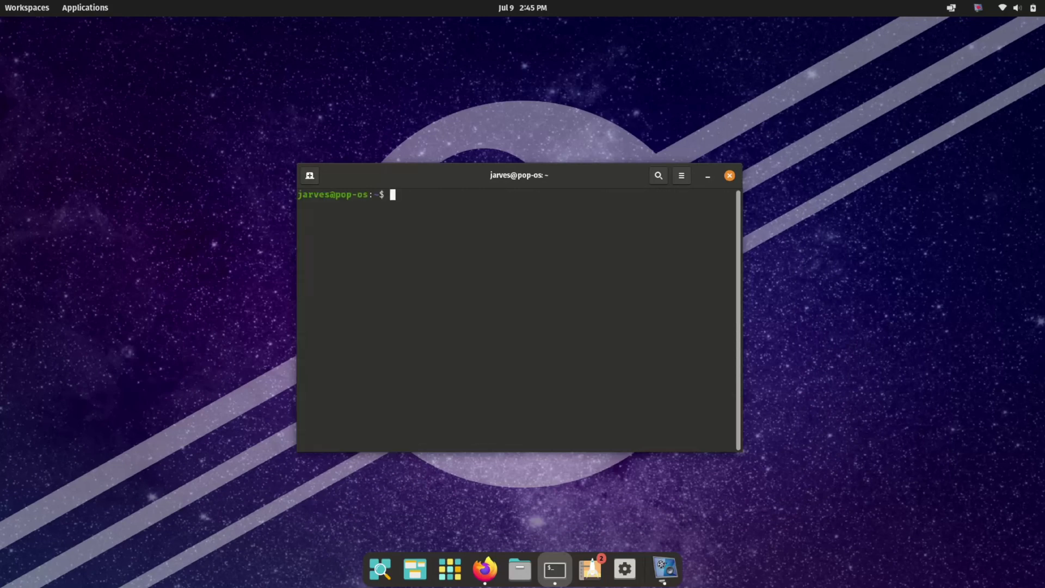
text(sudo cp /boot/grub/x86_)
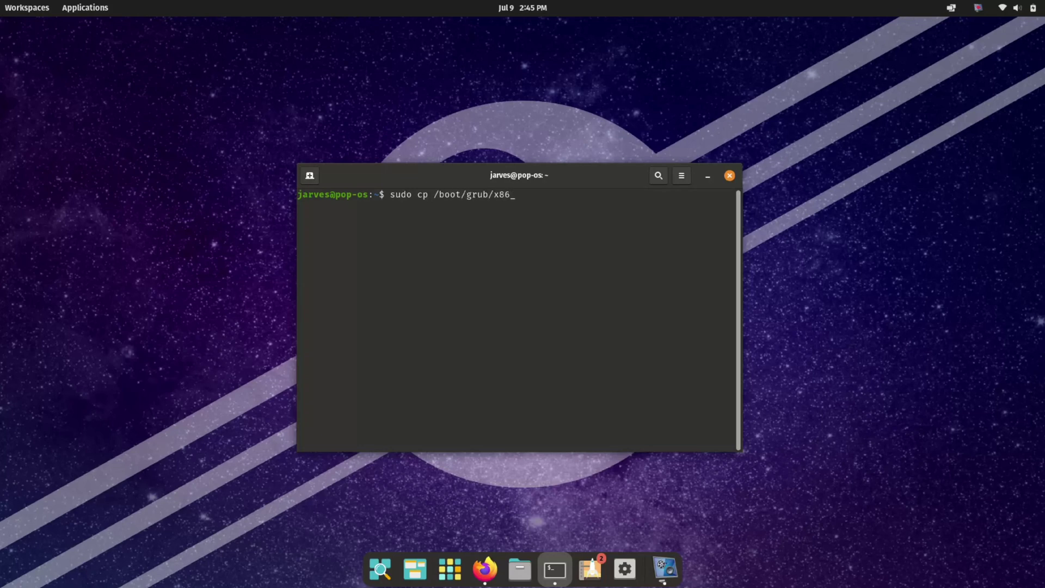
text(64-efi/grub.efi /boot/efi/EFI/pop/grubx64.efi)
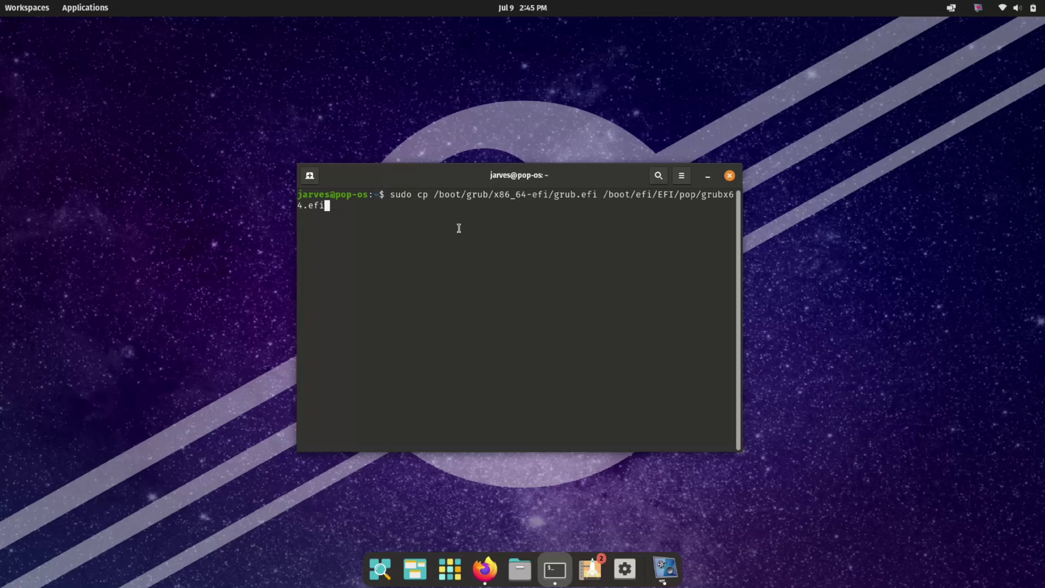
mouse_move(382, 206)
mouse_down()
mouse_move(401, 195)
mouse_move(390, 194)
mouse_up()
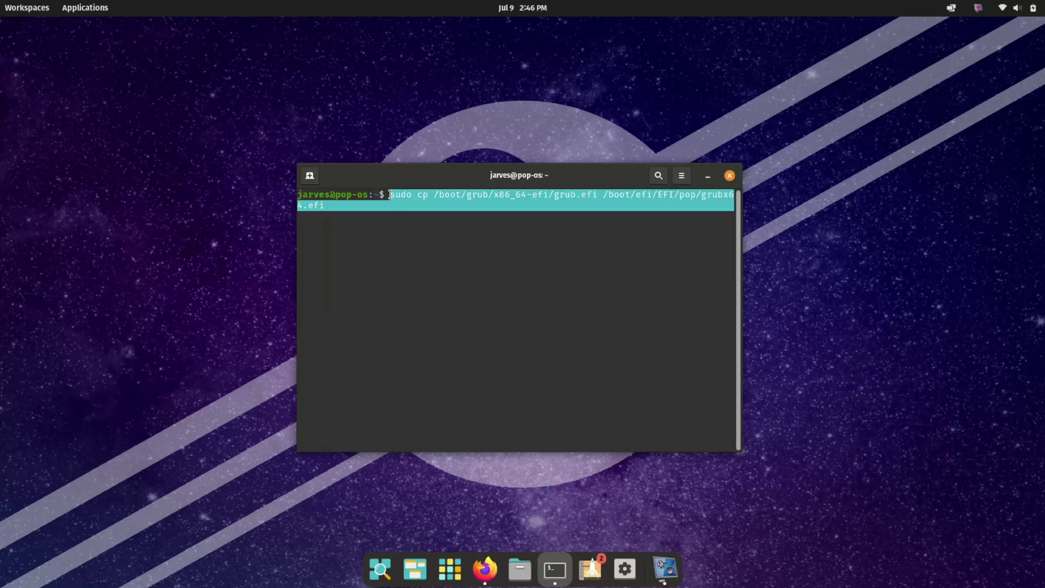
key(Return)
click(396, 271)
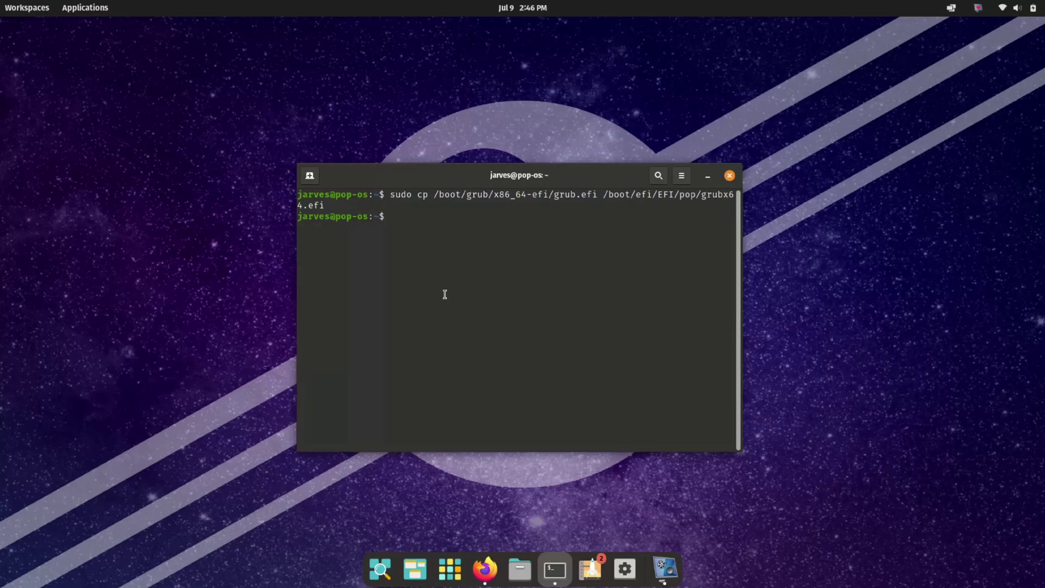
- Launch Grub Customizer by searching 'grub' in the launcher and authenticate with the account password
key(super)
text(grubc)
key(Return)
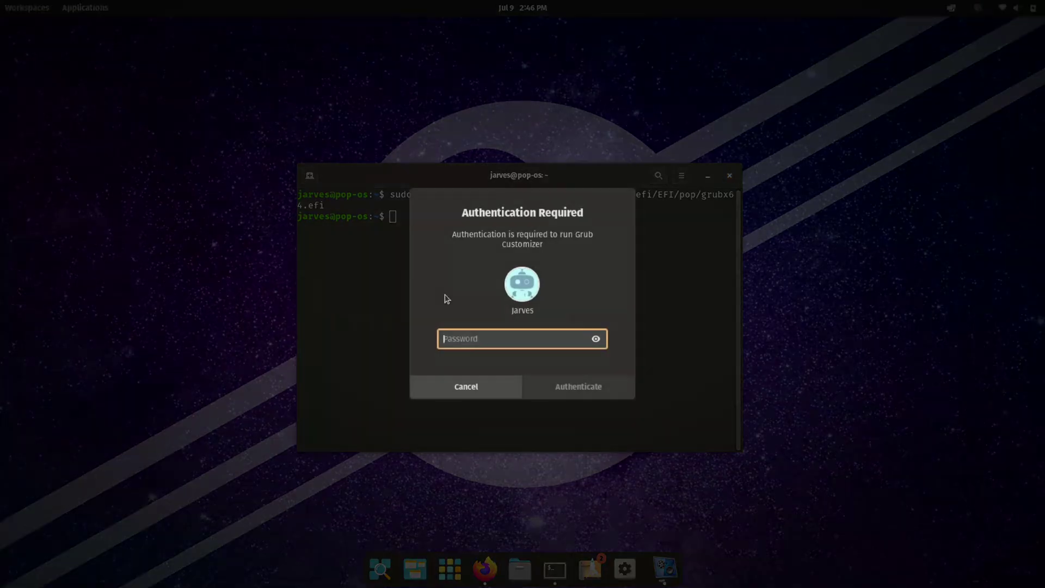
text(********)
key(Return)
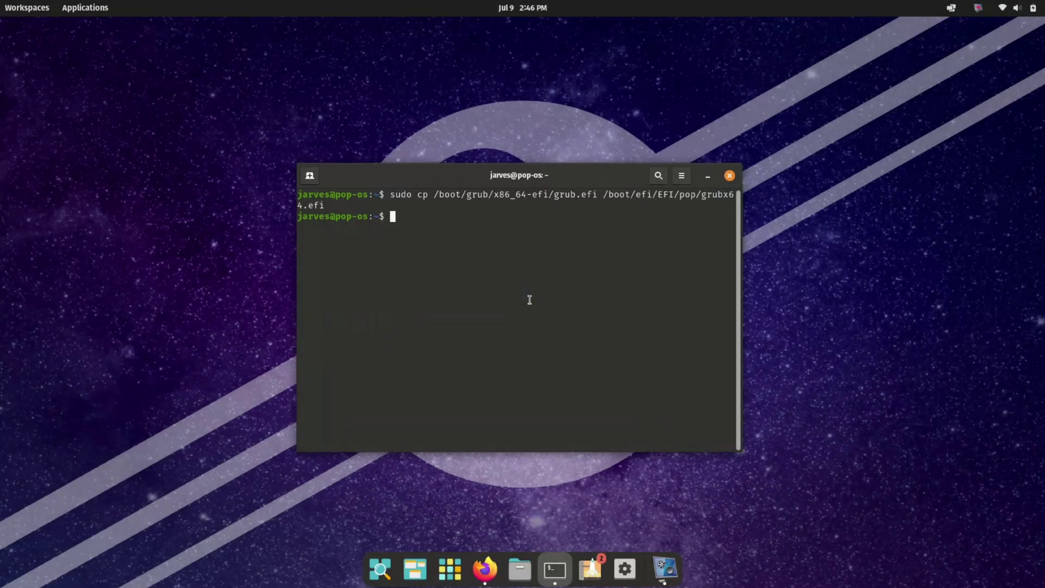
- Minimize the terminal, centre the Grub Customizer window and open its File menu
click(708, 175)
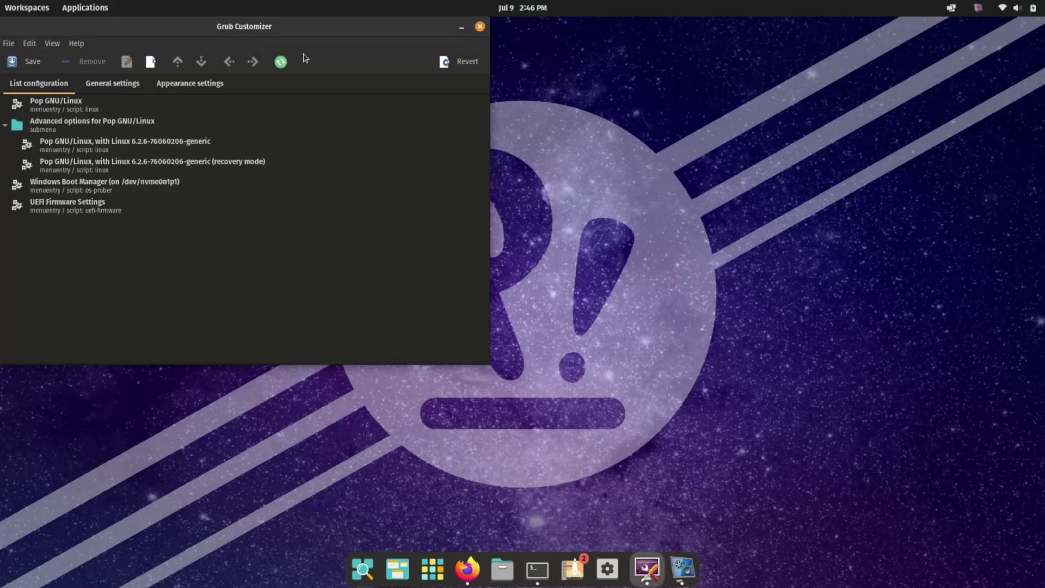
drag(237, 28, 445, 98)
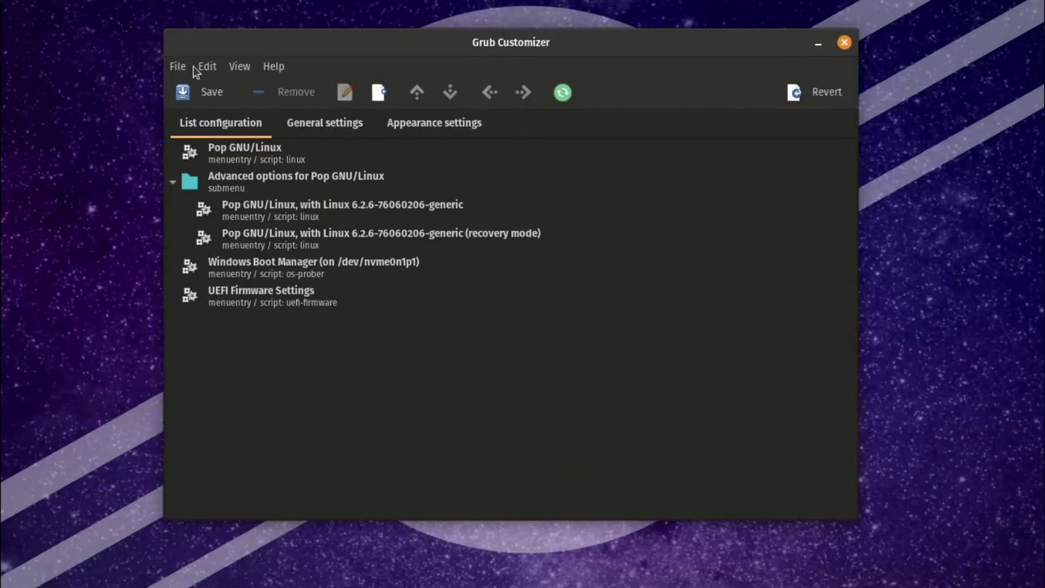
click(220, 115)
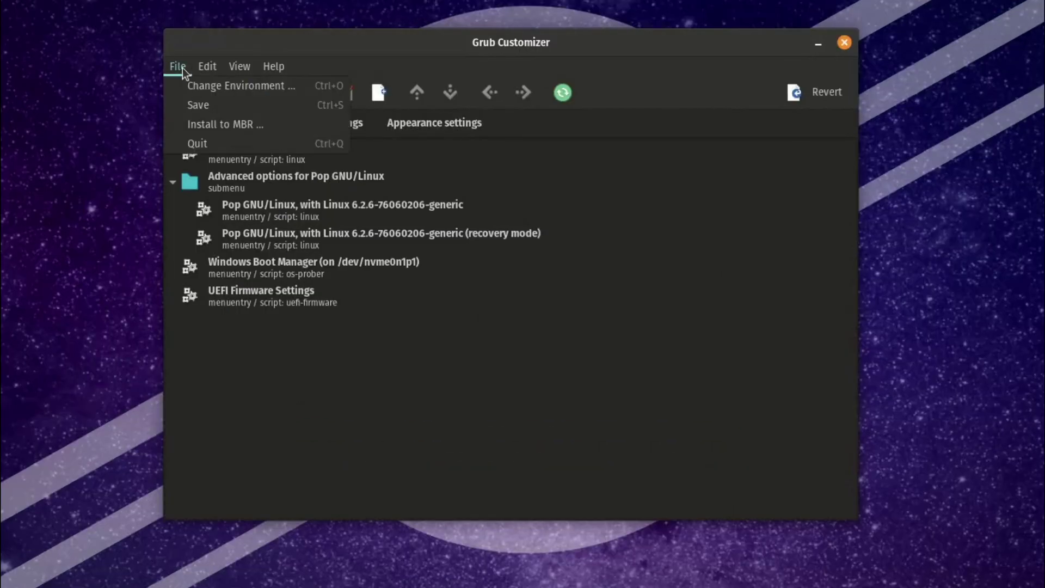
- In Change Environment, replace the OUTPUT_FILE path with /boot/efi/EFI/pop/grub.cfg
click(220, 87)
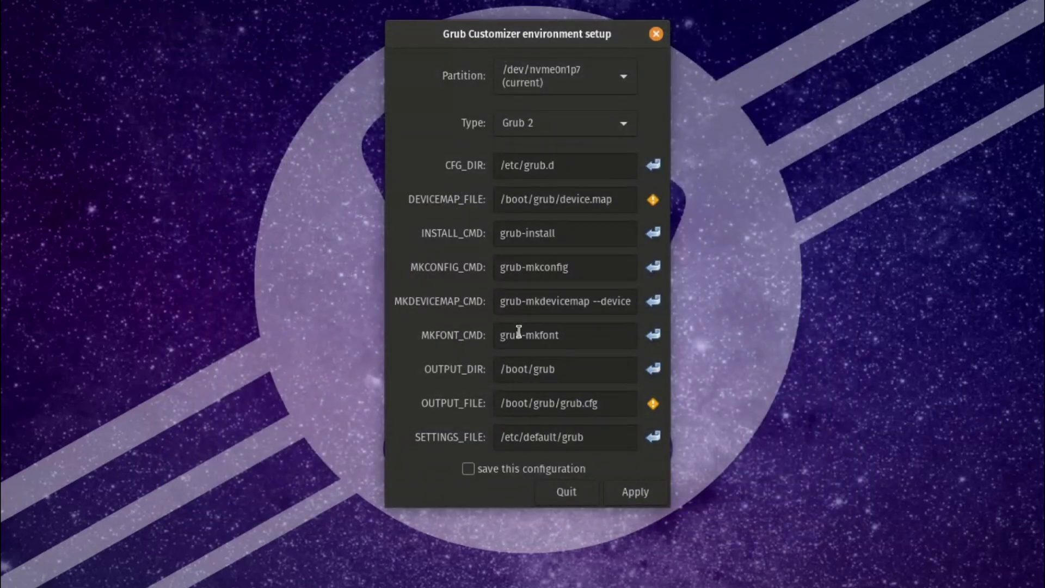
click(583, 403)
key(ctrl+a)
key(BackSpace)
text(/boot)
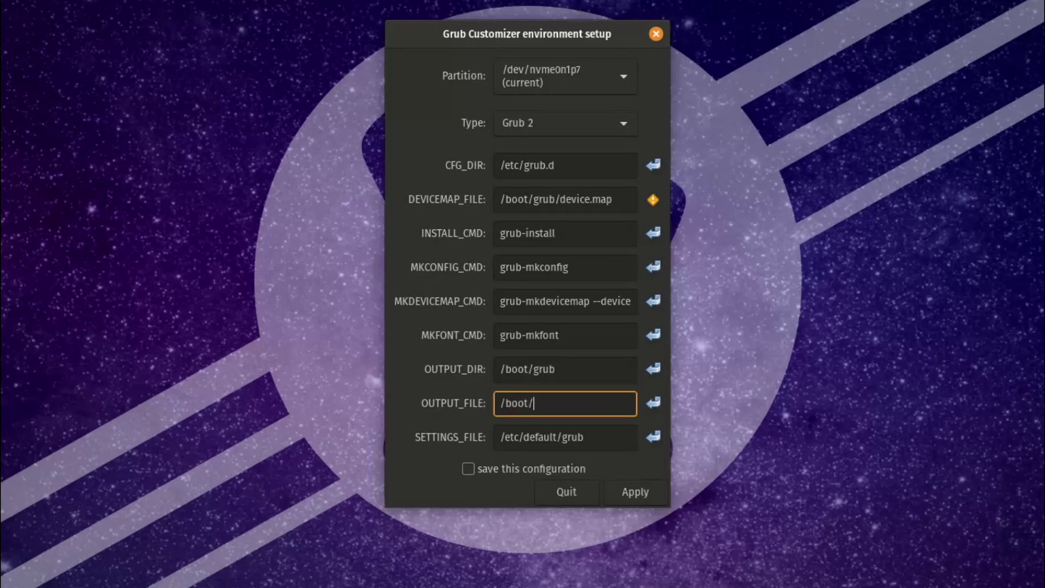
text(/efi)
text(/)
key(BackSpace)
text(/EFI/pop/grub)
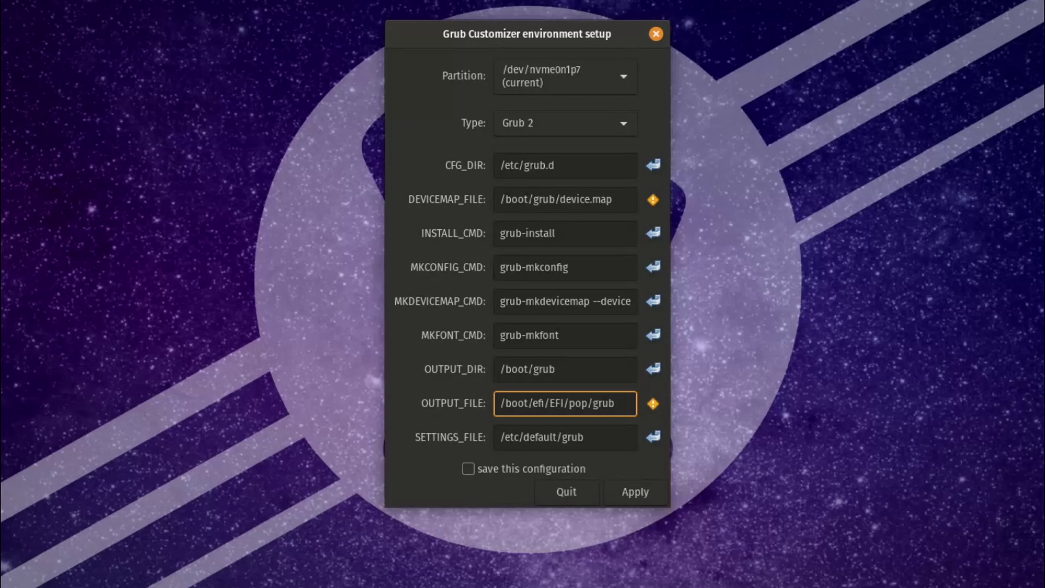
text(.cfg)
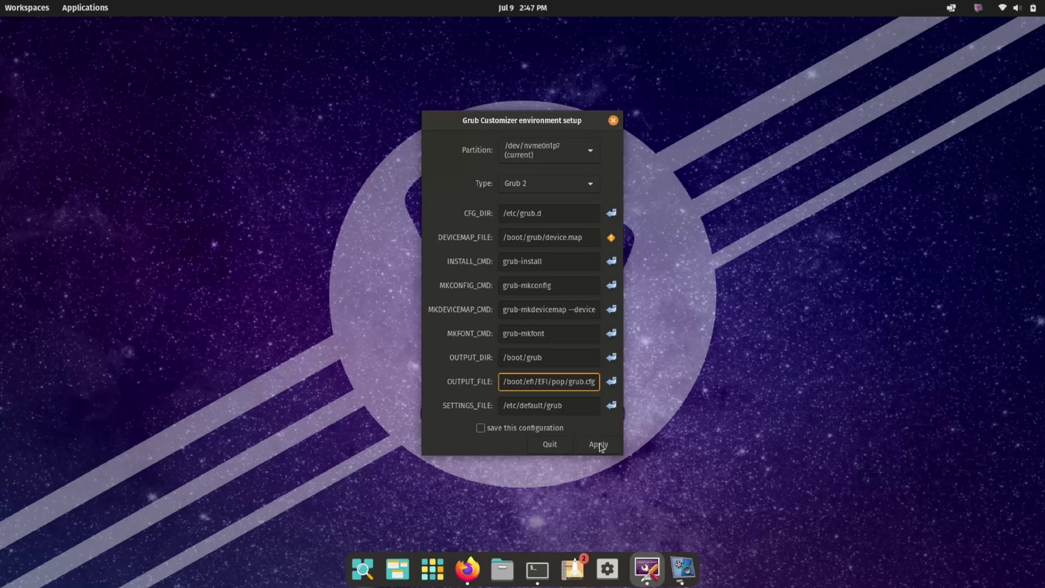
- Apply the new environment and save the boot menu configuration
click(599, 445)
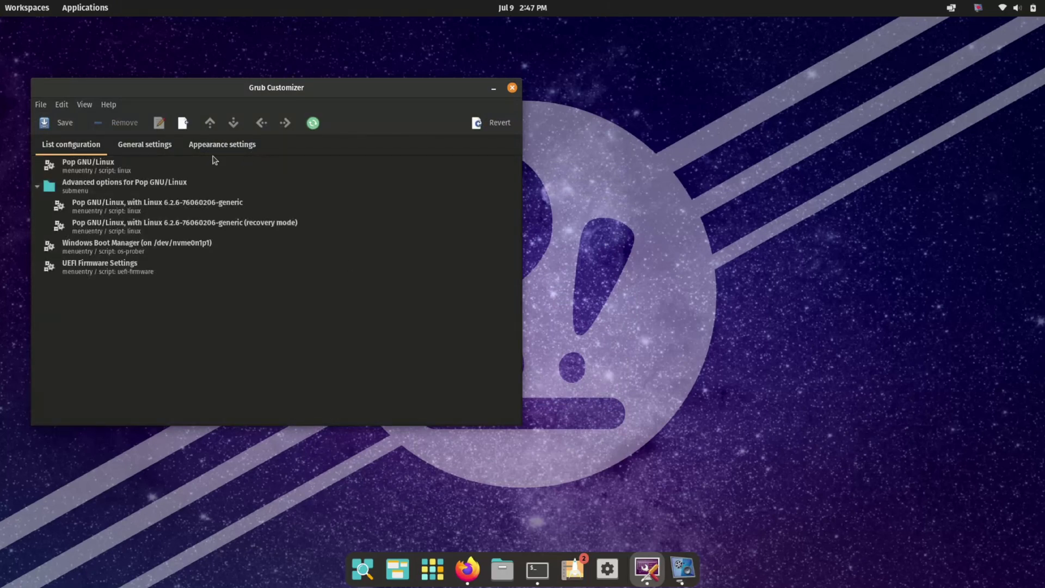
click(46, 124)
- Reopen Change Environment to verify OUTPUT_FILE is /boot/efi/EFI/pop/grub.cfg, then close it
click(43, 109)
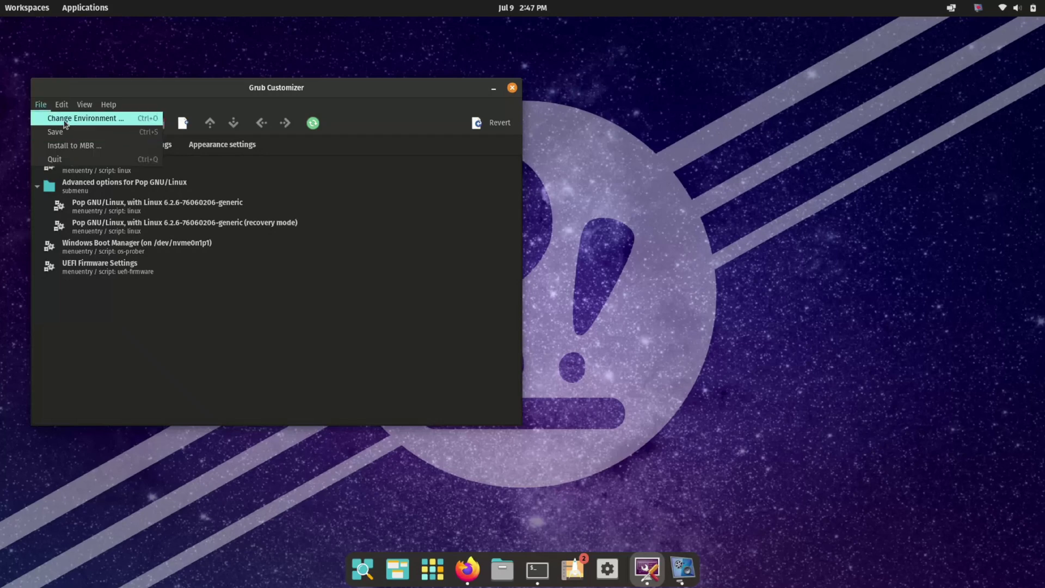
click(71, 118)
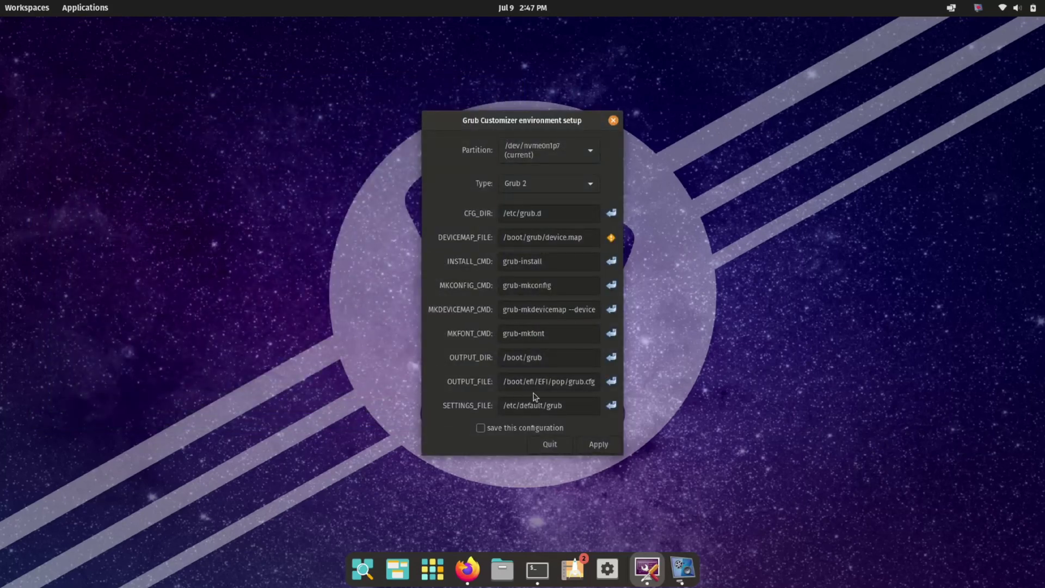
triple_click(535, 382)
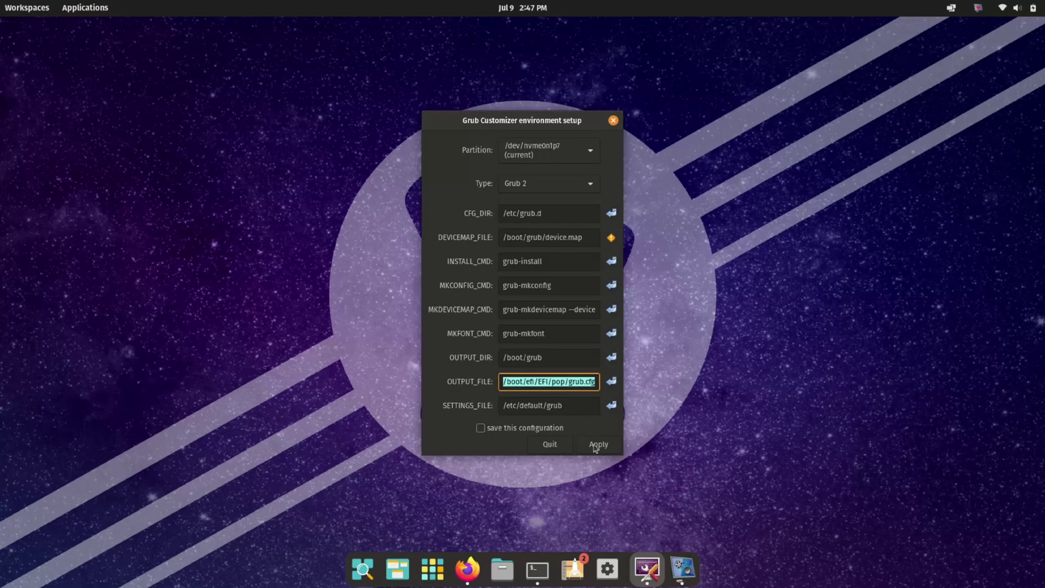
click(613, 121)
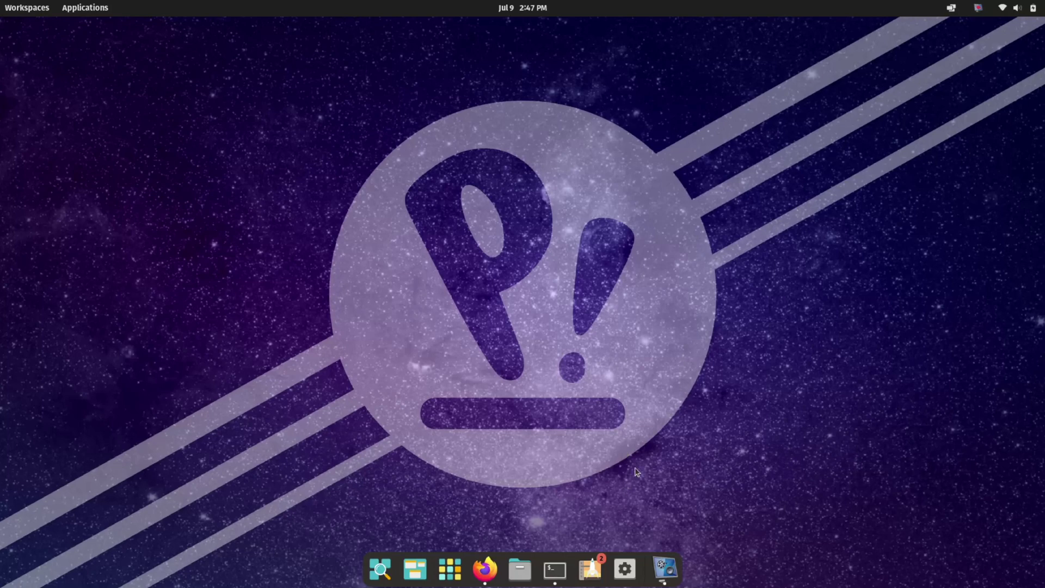
- Power off Pop!_OS using Power Off in the top-right system menu
click(1017, 7)
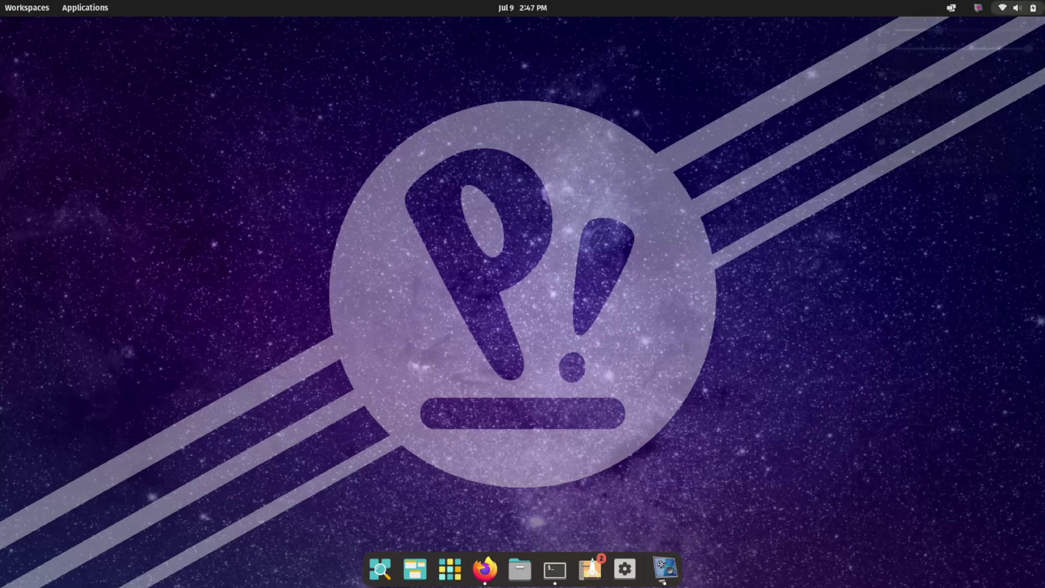
click(940, 163)
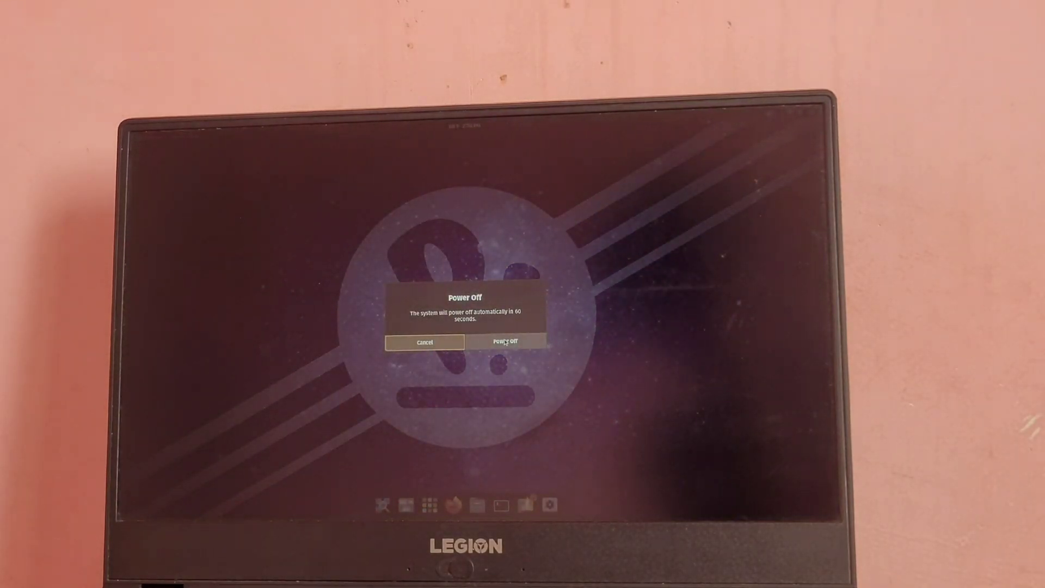
click(506, 341)
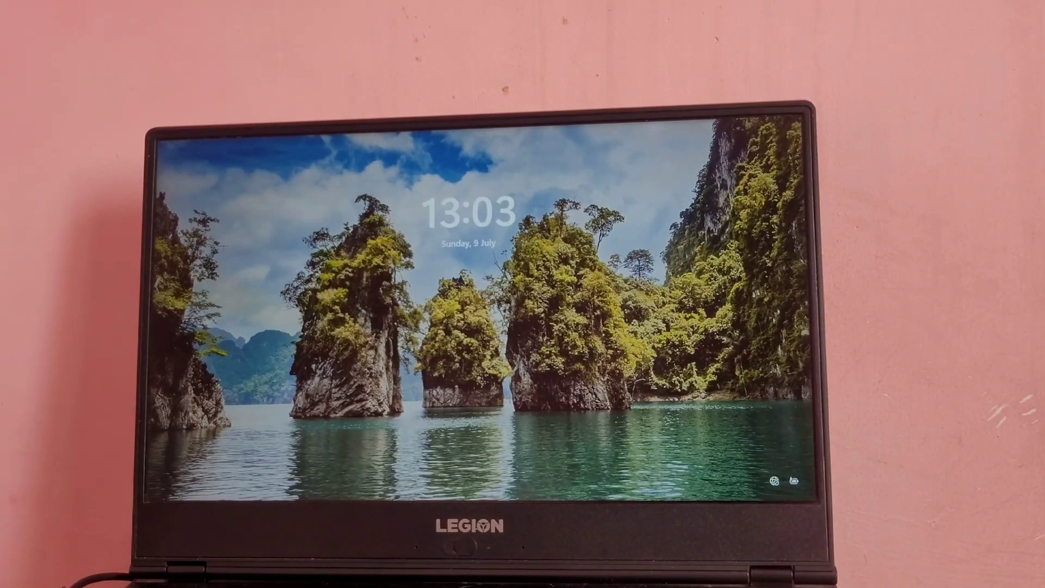
- Sign in to Windows 11 with the PIN and restart from the Start menu power options
key(space)
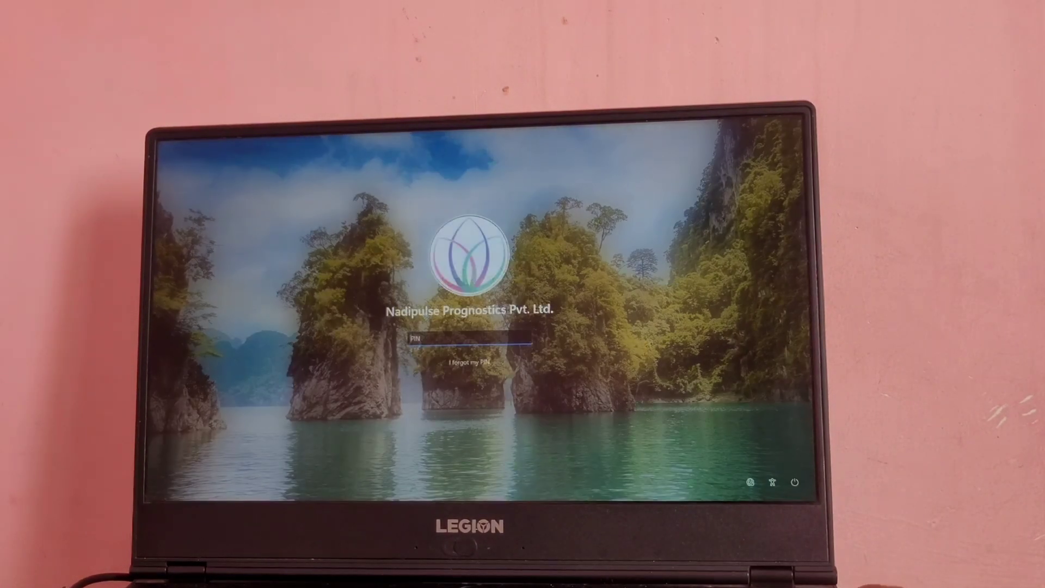
text(****)
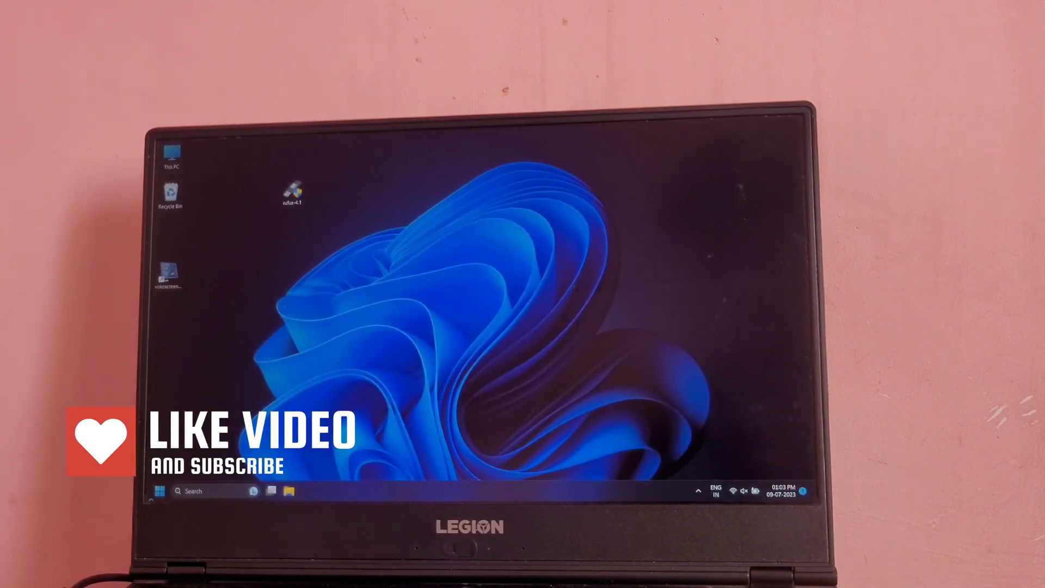
key(super)
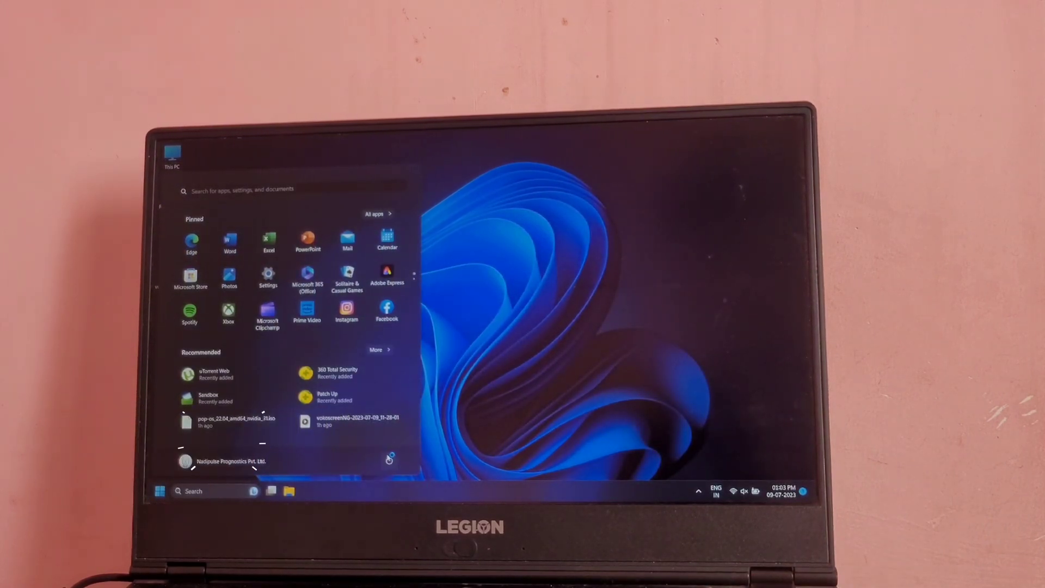
click(389, 460)
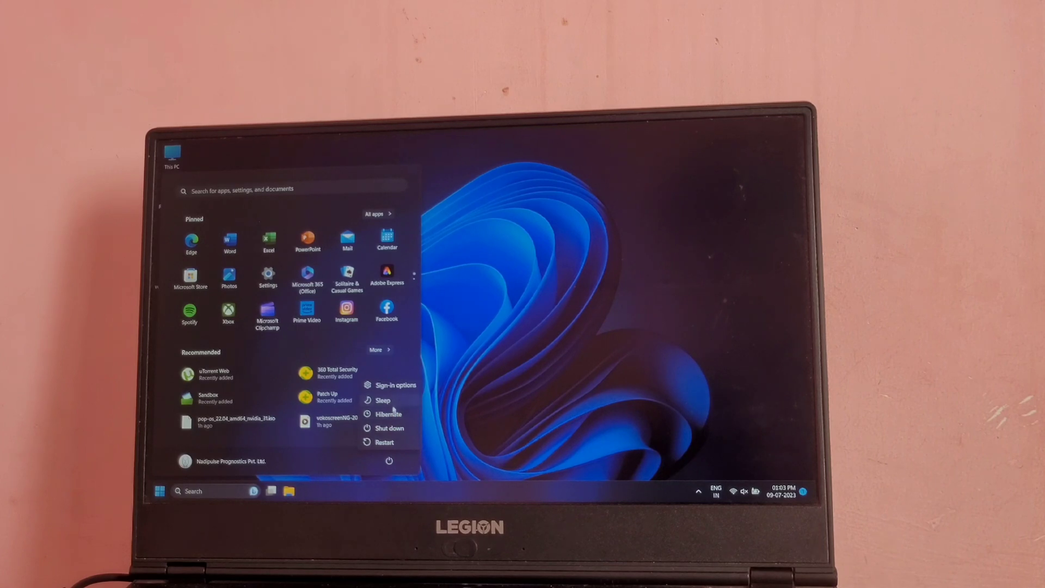
click(393, 442)
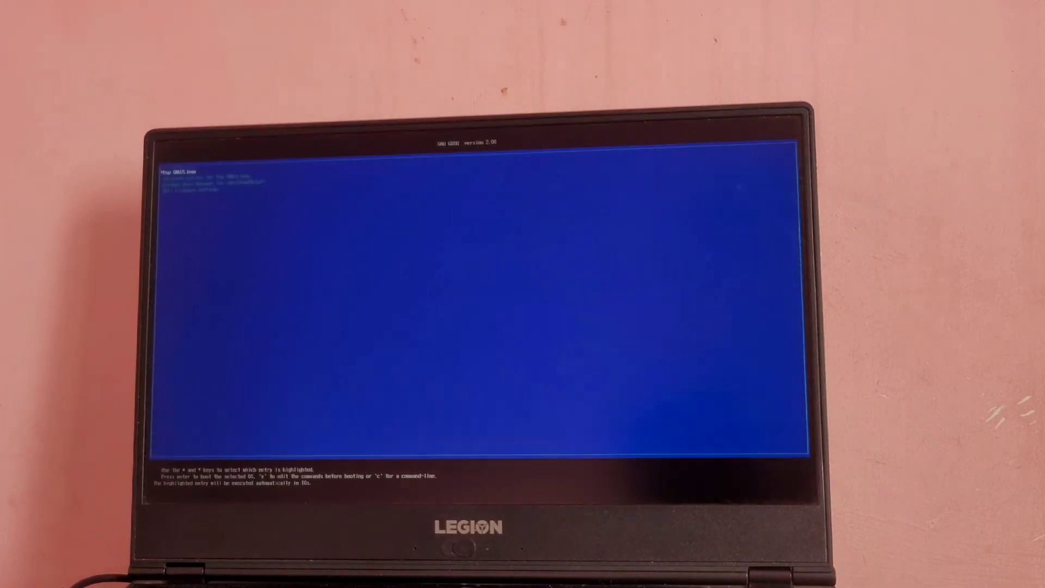
- Stop the GRUB countdown and highlight Pop GNU/Linux above Windows Boot Manager
key(Down)
key(Down)
key(Up)
key(Up)
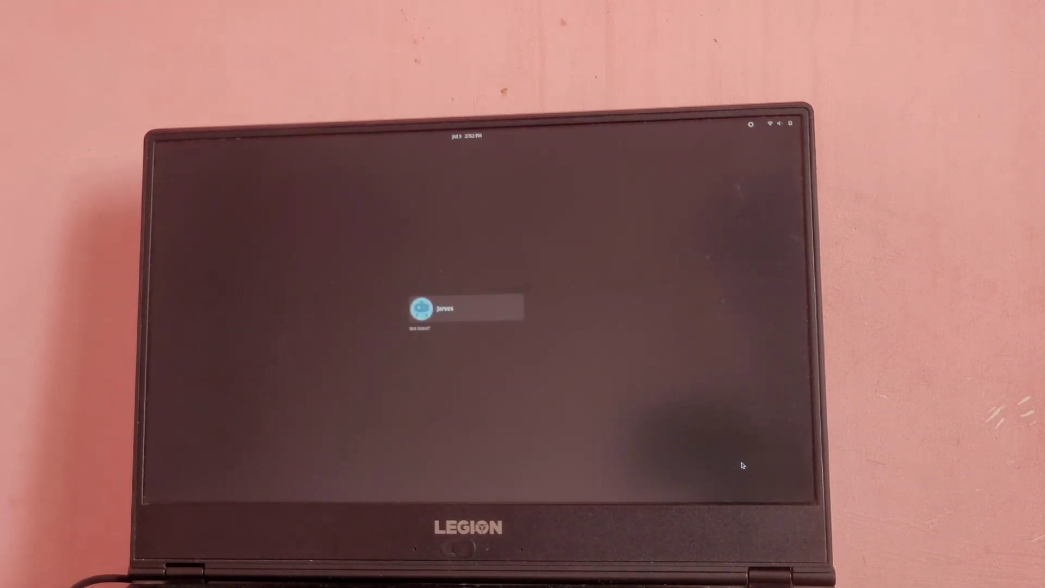
- Select the user account on the login screen and begin entering its password
key(Return)
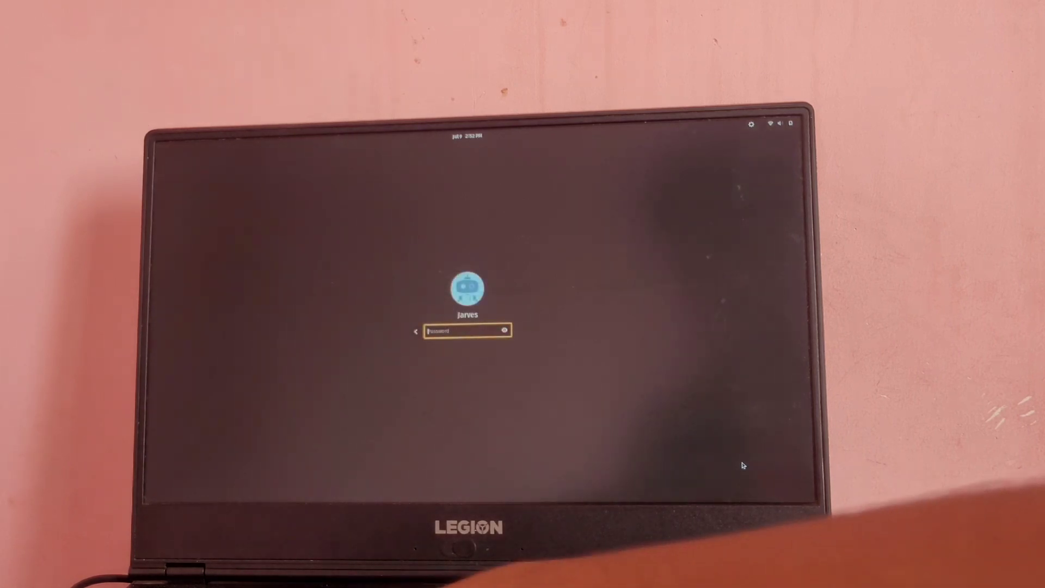
text(•••)
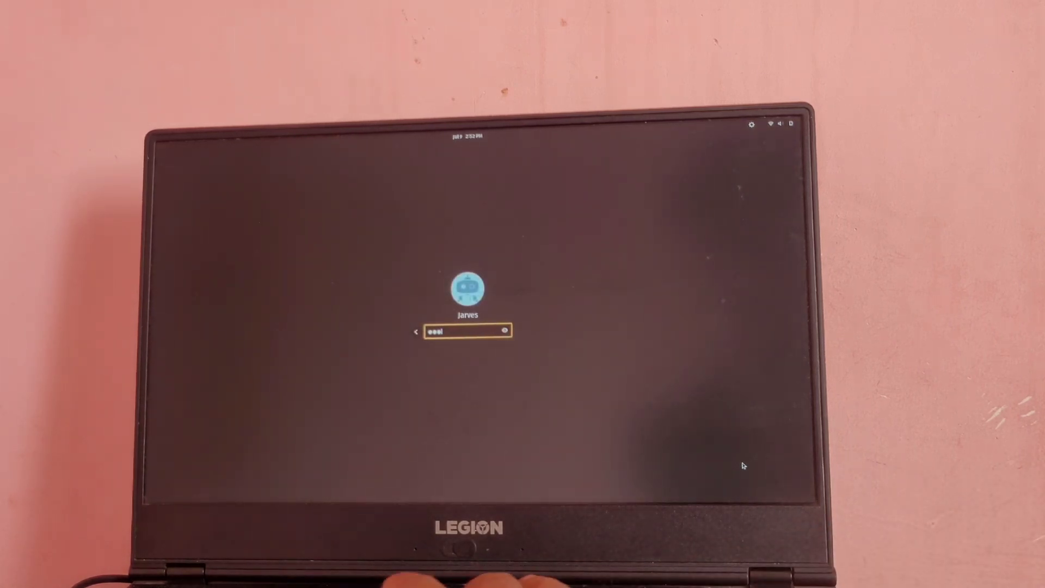